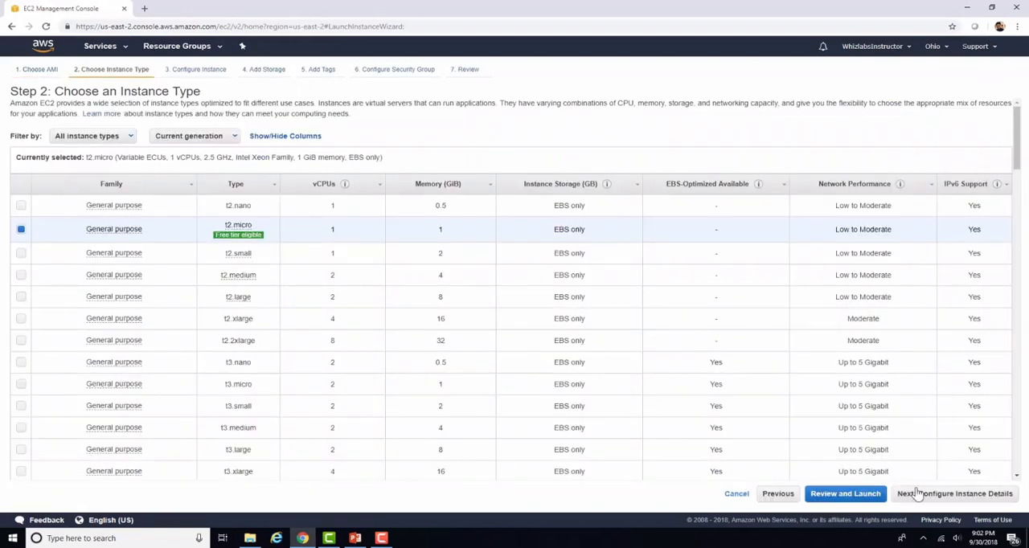
Step: Accept the t2.micro type and paste the whole Image Server Script.txt script into the instance's user data as text
left_click(924, 497)
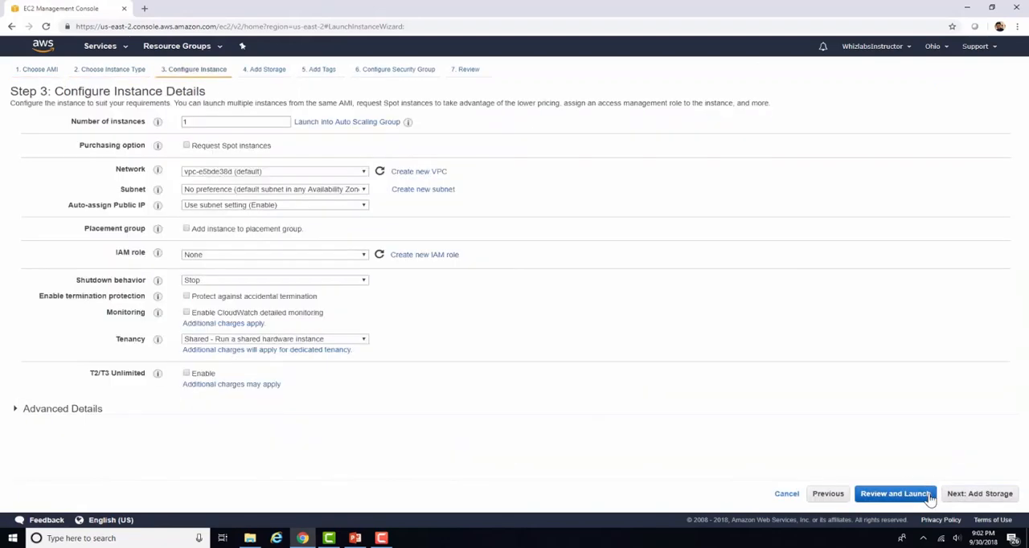
left_click(86, 411)
scroll(954, 299, "down", 1)
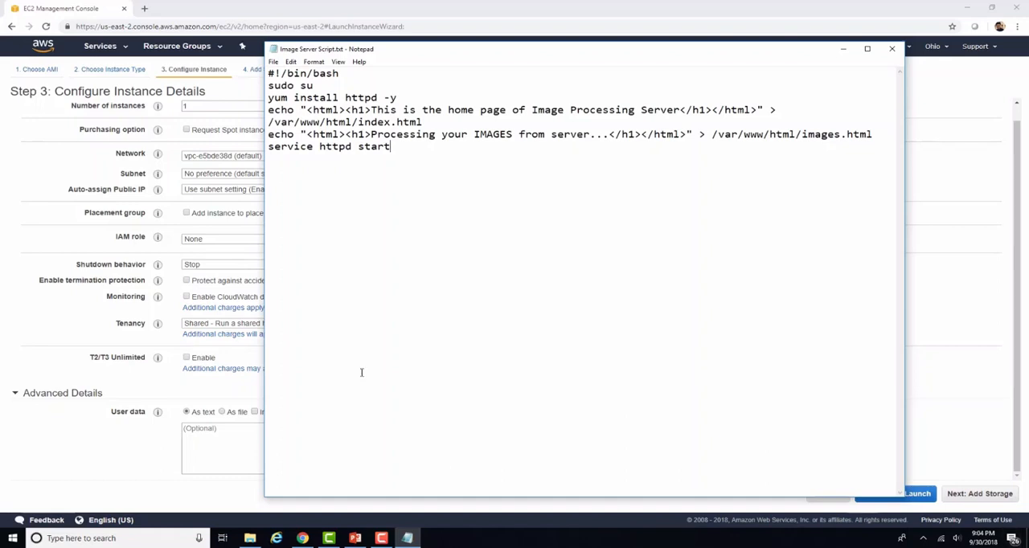
left_click_drag(392, 146, 268, 53)
key("ctrl+c")
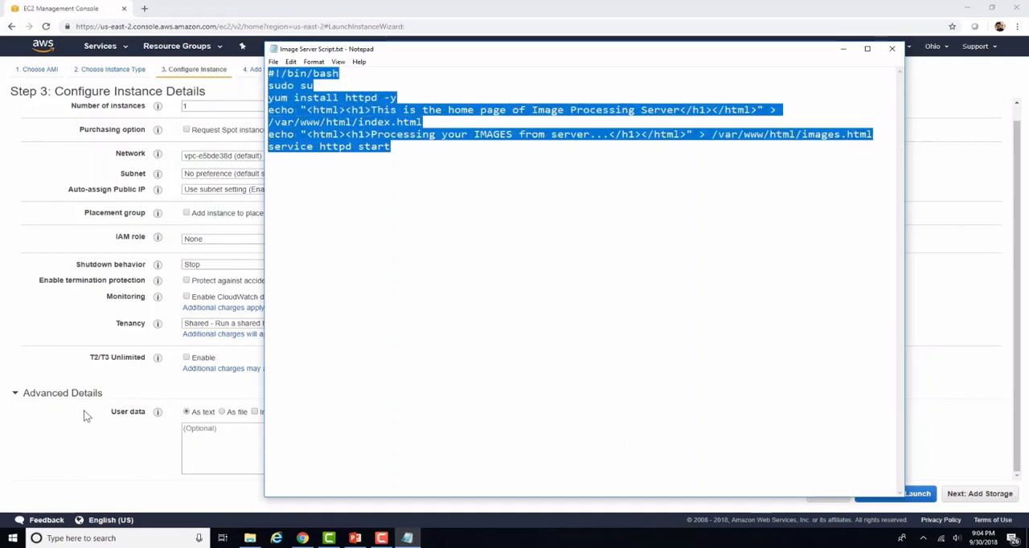
left_click(214, 461)
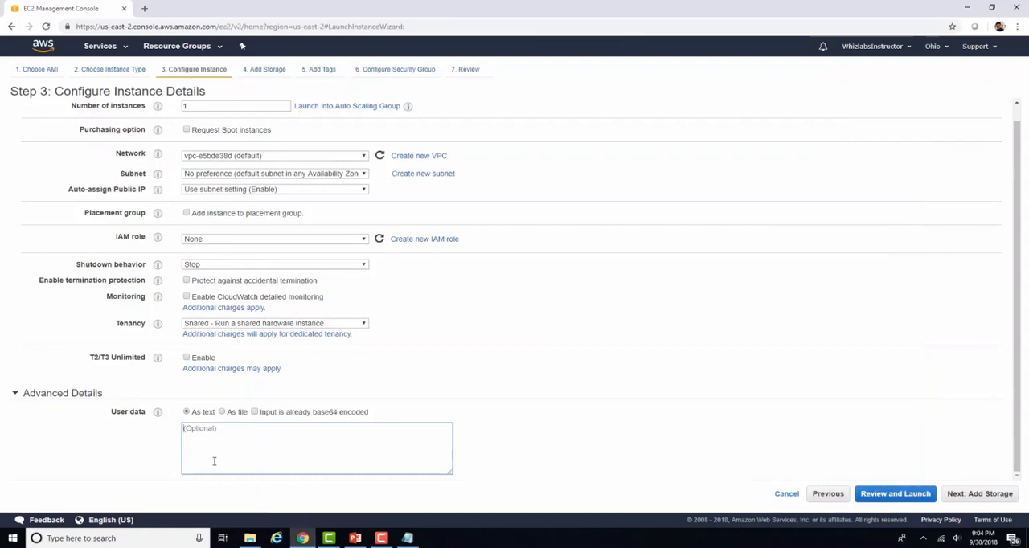
key("ctrl+v")
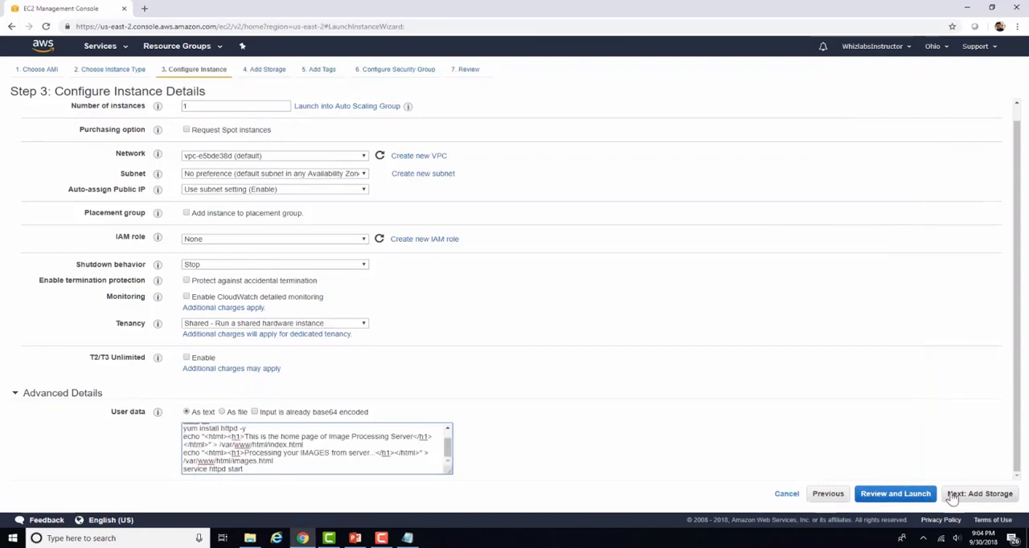
Step: Keep the default storage and add a Name tag with the value Image Server
left_click(950, 496)
left_click(995, 495)
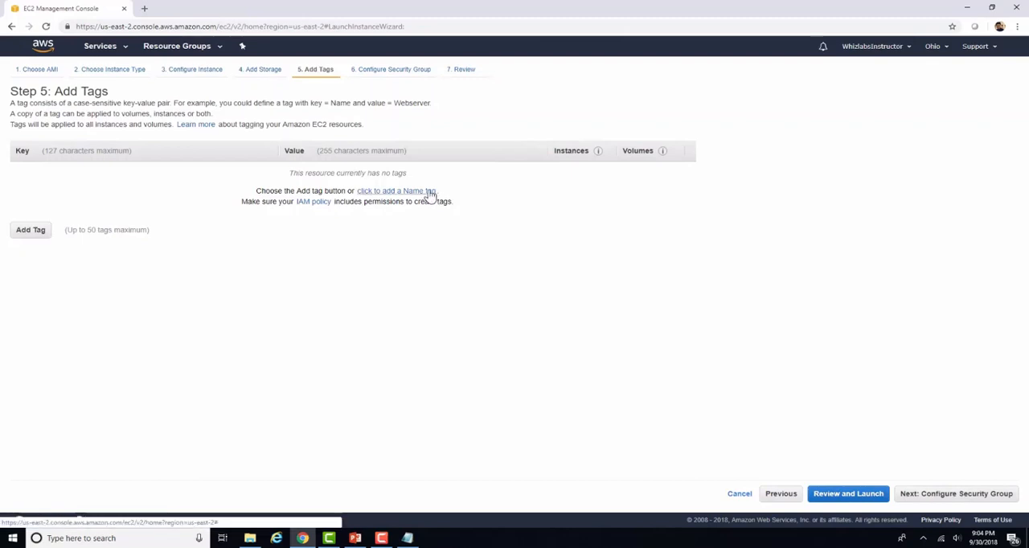
left_click(430, 193)
type("Image Server")
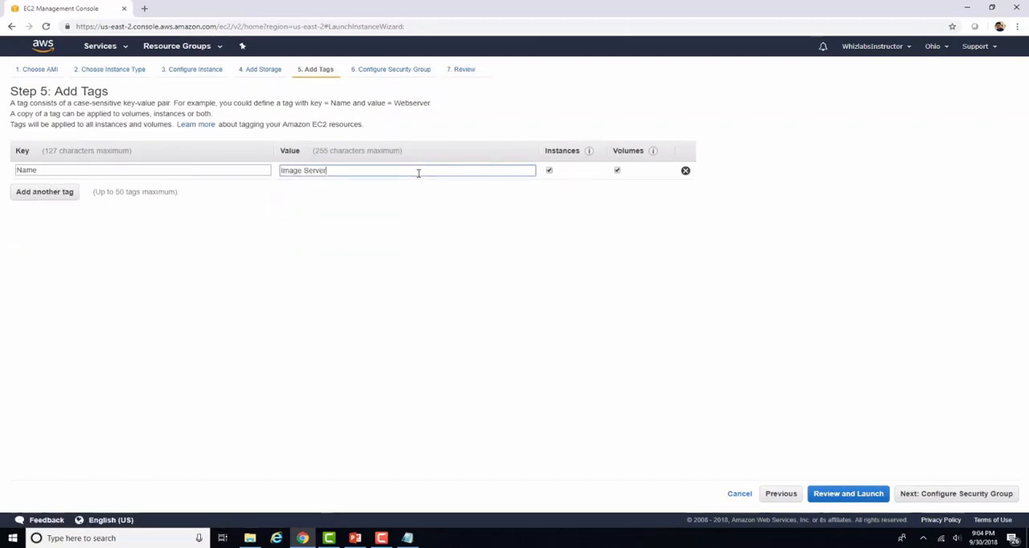
Step: Assign the existing security group whizlabs-sg to the Image Server instance
left_click(964, 495)
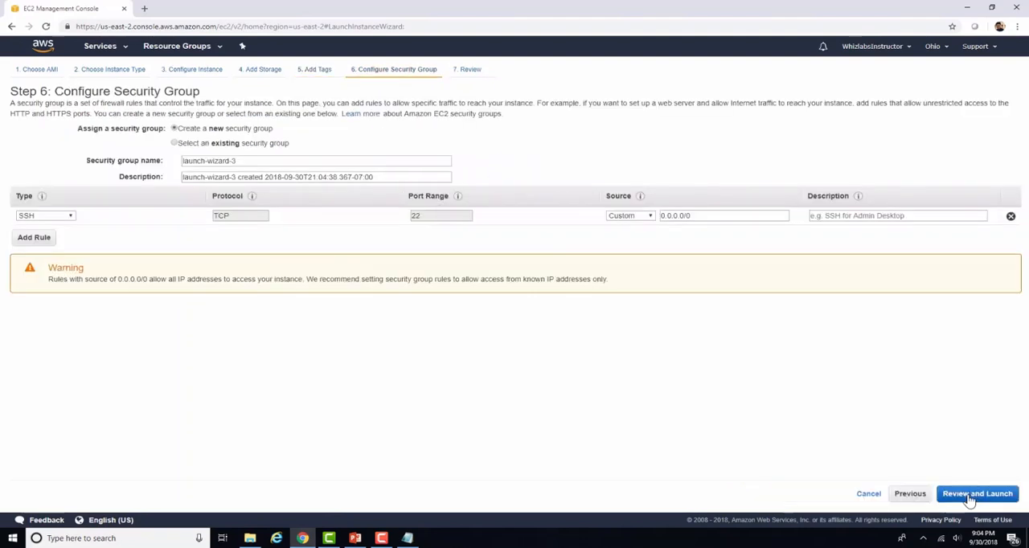
left_click(261, 143)
left_click(21, 227)
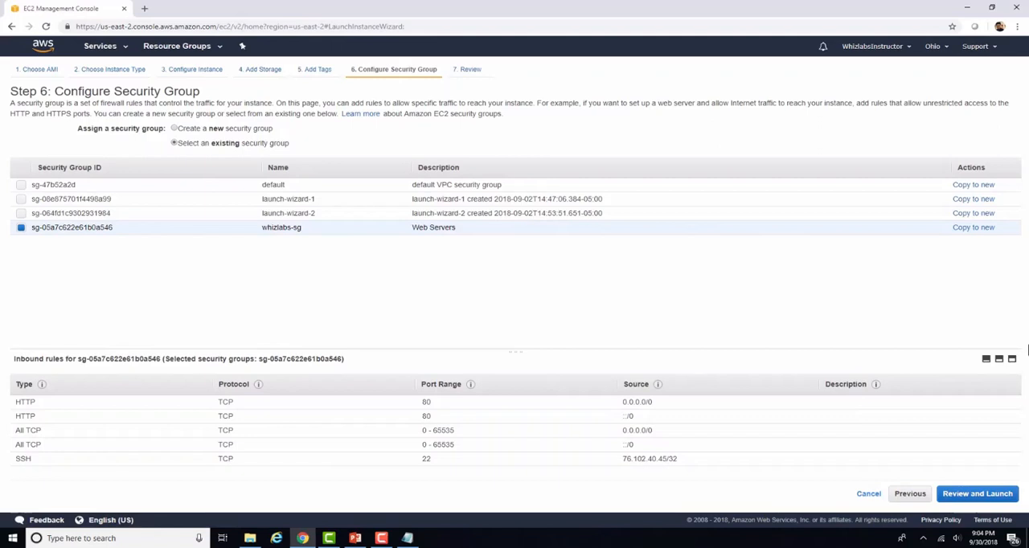
Step: Launch the Image Server instance with the existing key pair ec2keypair, acknowledging key access, and open the instances list
left_click(987, 499)
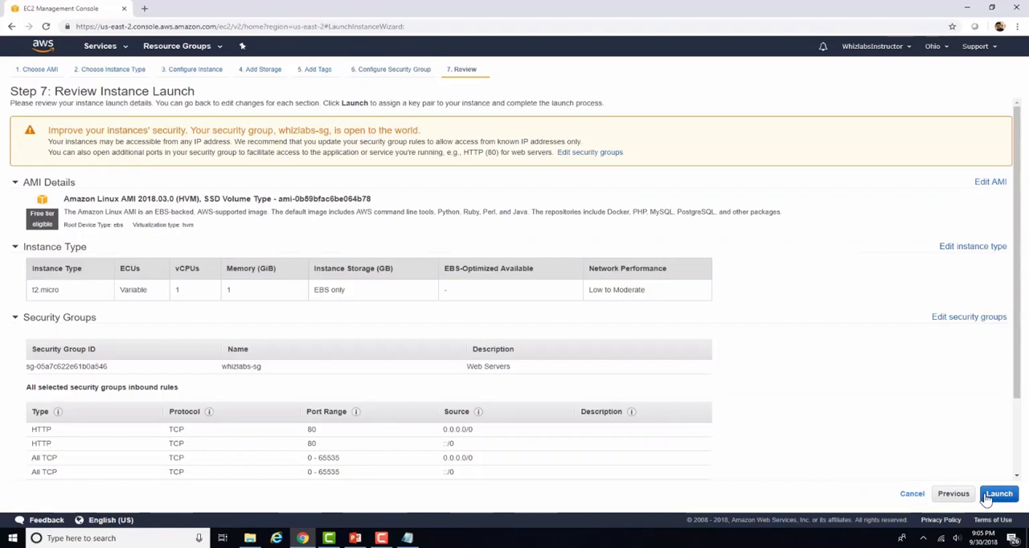
left_click(999, 496)
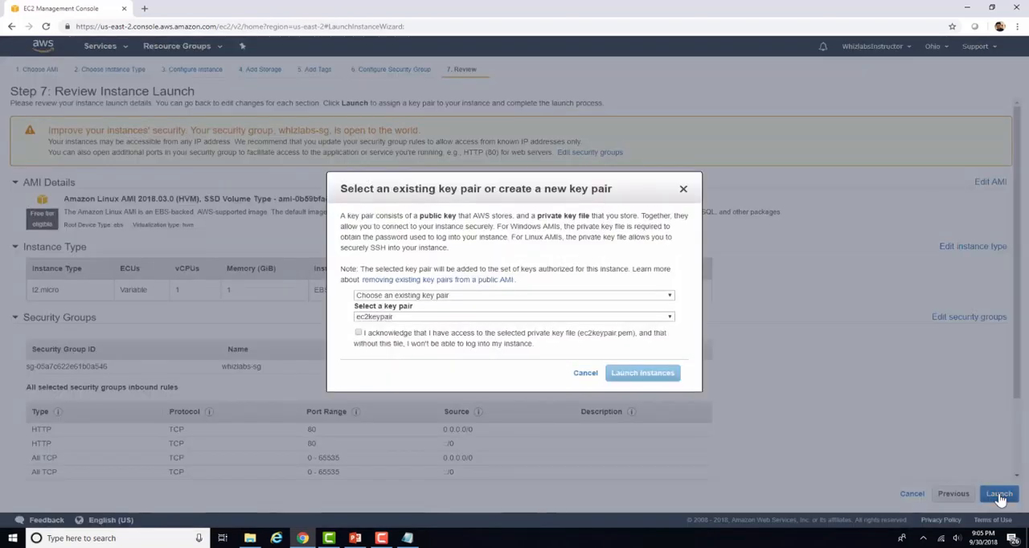
left_click(407, 339)
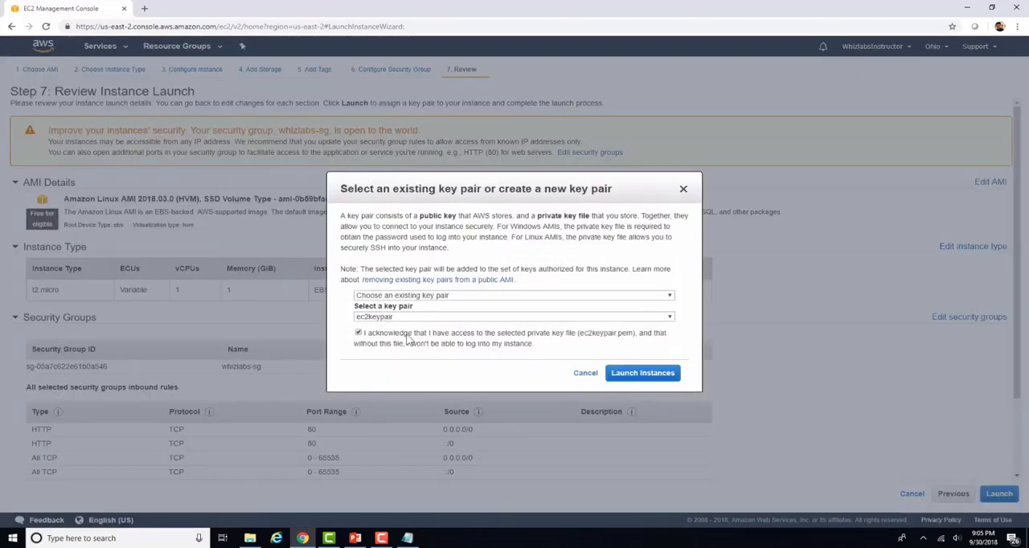
left_click(640, 376)
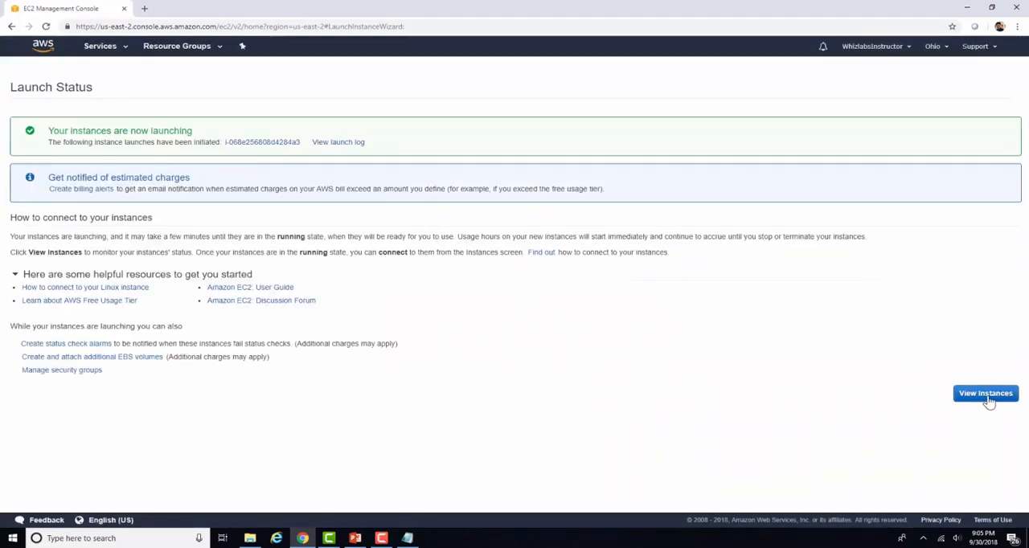
left_click(985, 394)
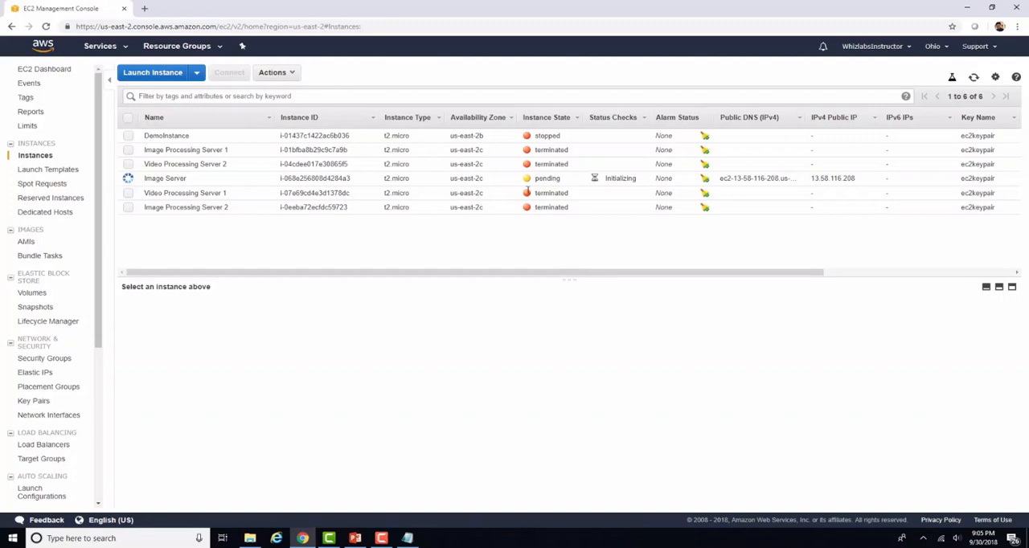
Step: Start a second instance from Amazon Linux AMI 2018.03.0 with the t2.micro type
left_click(153, 72)
left_click(969, 184)
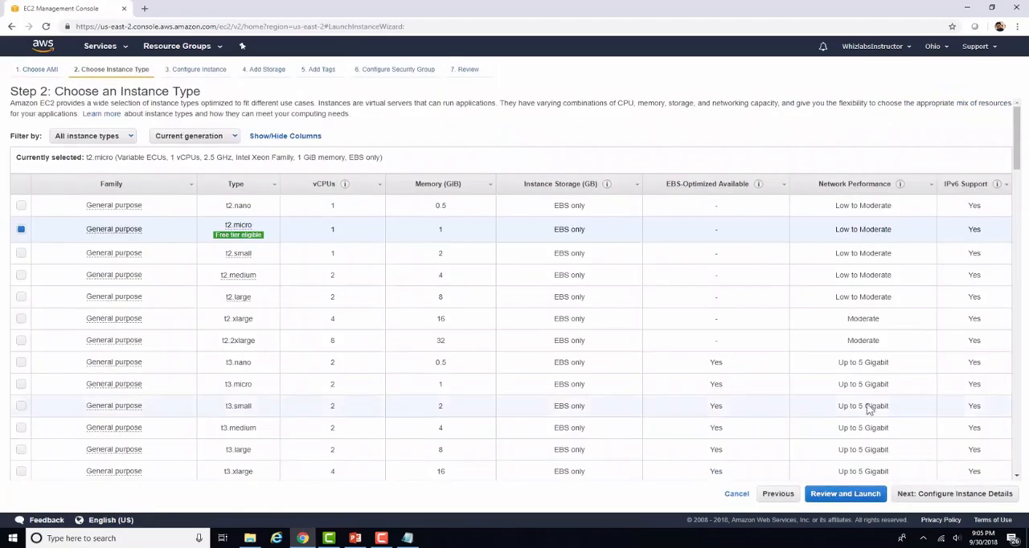
left_click(953, 493)
Step: Copy the whole script from Video Server Script.txt into the second instance's user data
left_click(70, 410)
left_click(407, 538)
left_click_drag(393, 148, 243, 70)
key("ctrl+c")
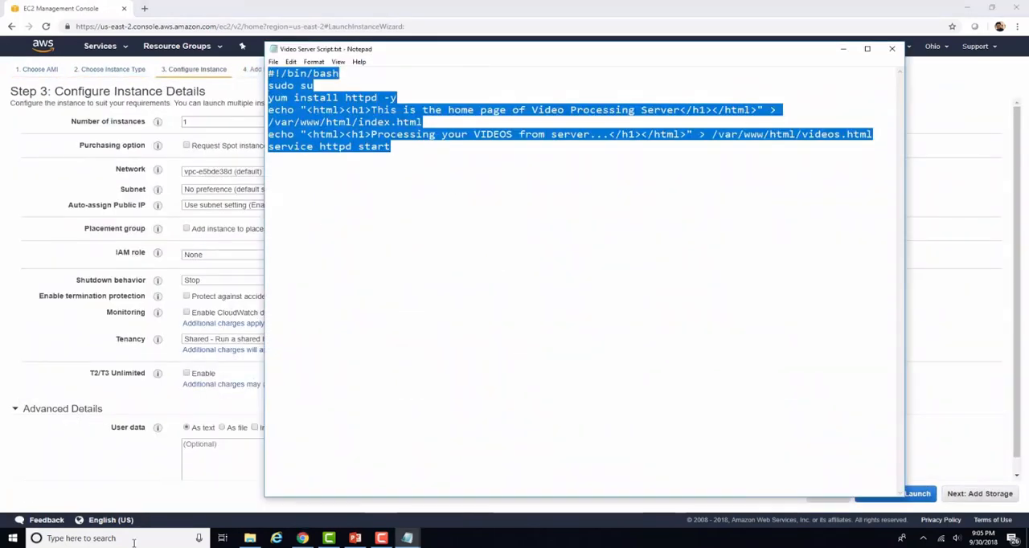
left_click(239, 446)
key("ctrl+v")
Step: Keep the default storage for the second instance and add a Name tag with the value Video Server
left_click(979, 494)
left_click(975, 494)
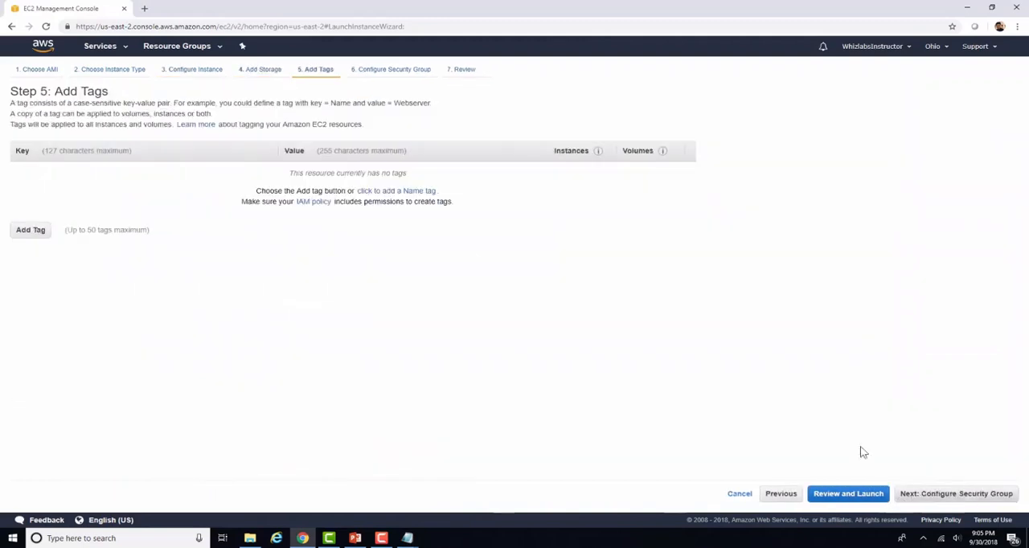
left_click(416, 200)
type("Video demo")
Step: Assign the existing whizlabs-sg security group, launch the Video Server instance with key pair ec2keypair, and open the instances list
left_click(967, 497)
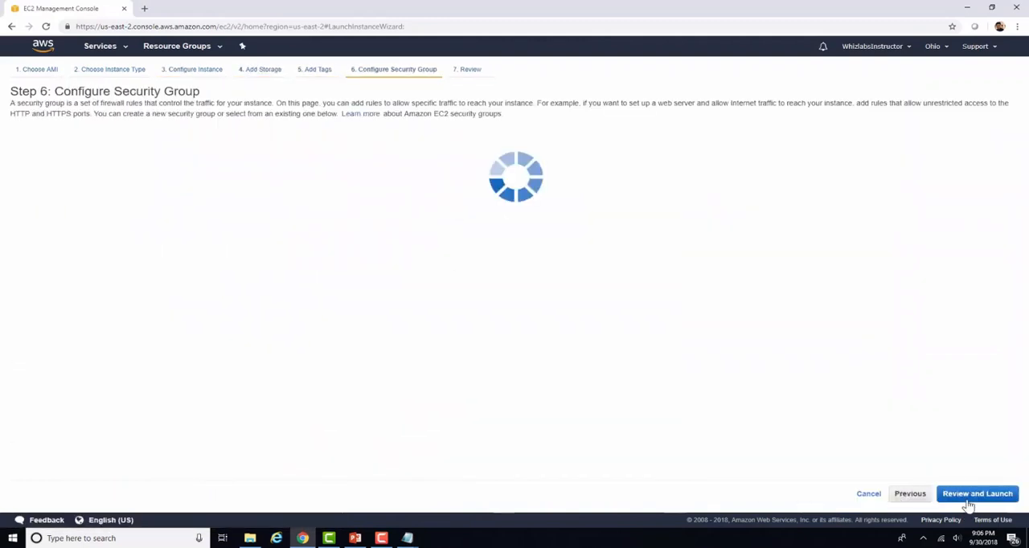
left_click(174, 143)
left_click(20, 227)
left_click(977, 494)
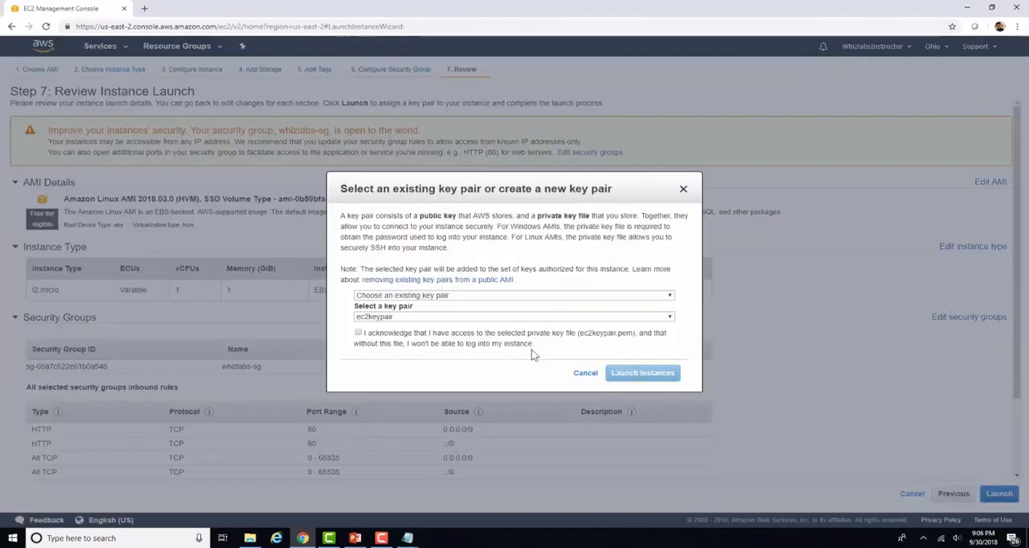
left_click(1006, 405)
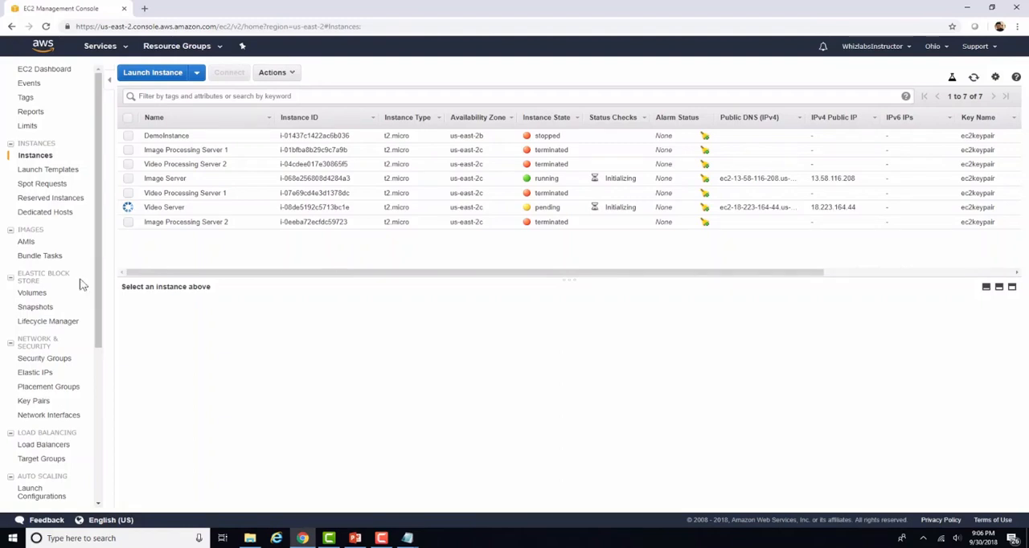
Step: Edit the inbound rules of the whizlabs-sg security group and remove both All TCP rules
left_click(47, 359)
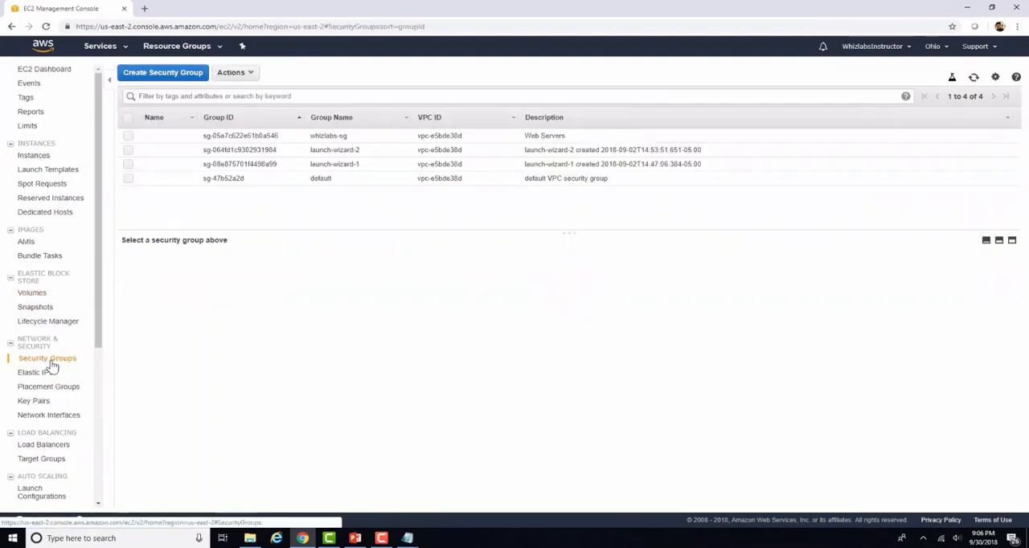
left_click(215, 136)
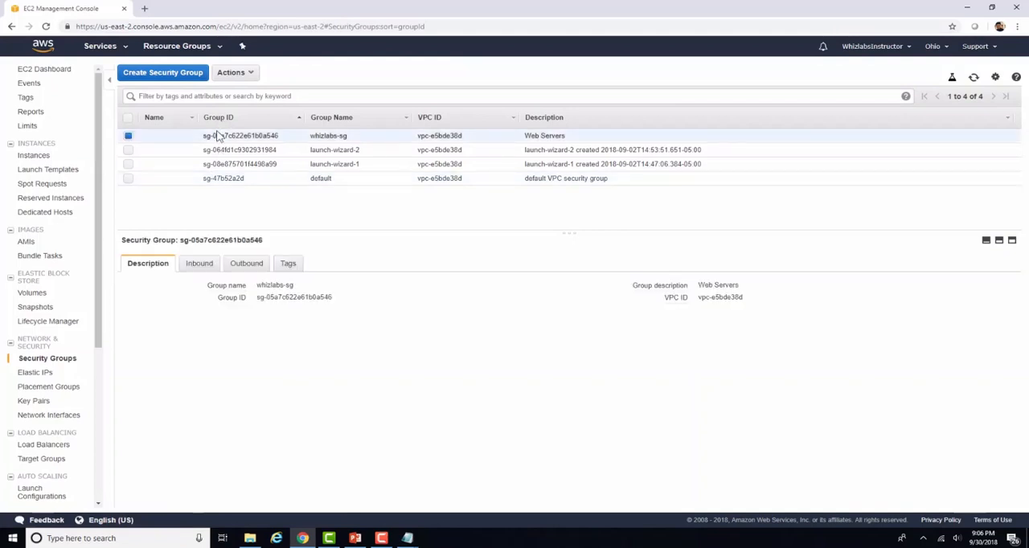
left_click(198, 266)
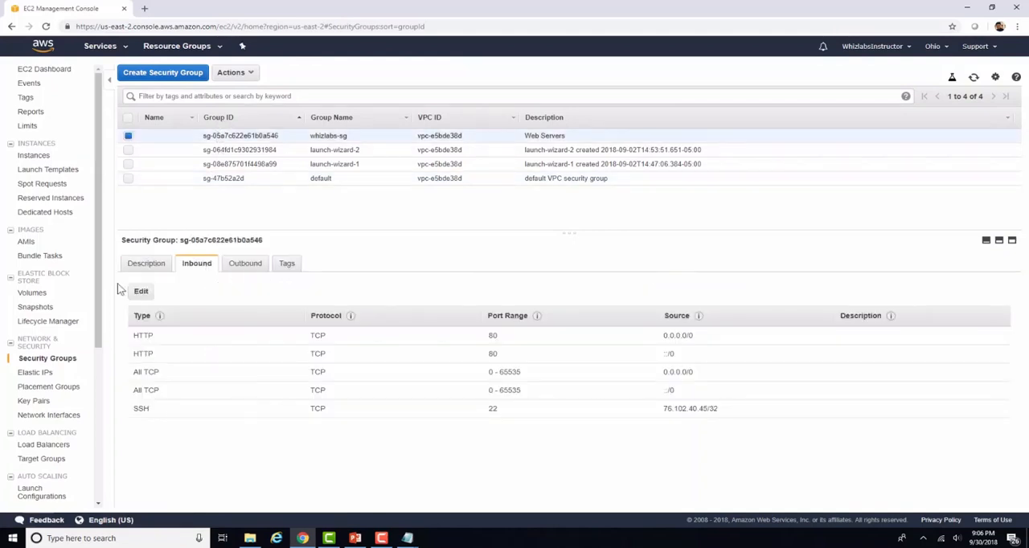
left_click(140, 291)
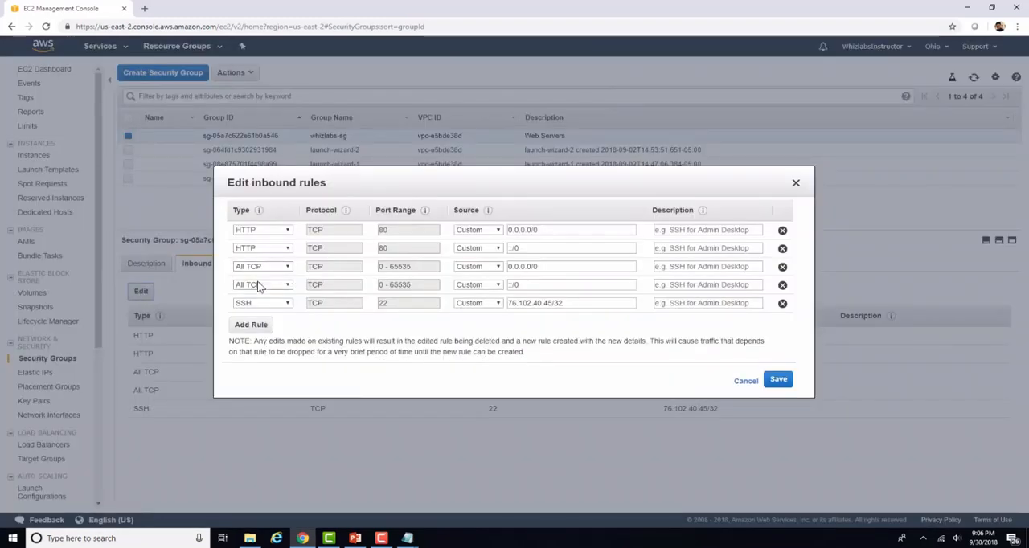
left_click(782, 285)
left_click(783, 268)
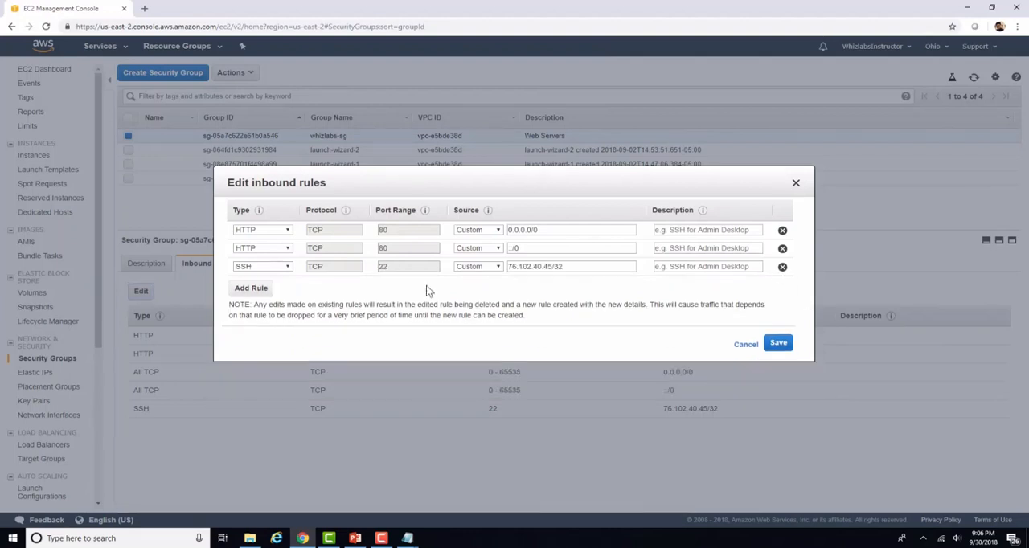
Step: Add an inbound All TCP rule with source Anywhere to whizlabs-sg and save the rules
left_click(256, 290)
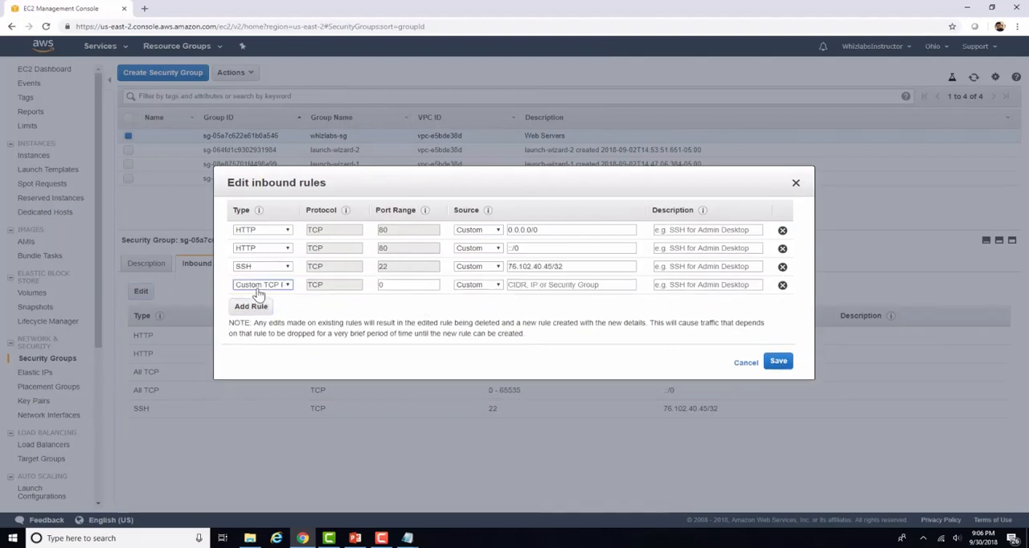
left_click(282, 288)
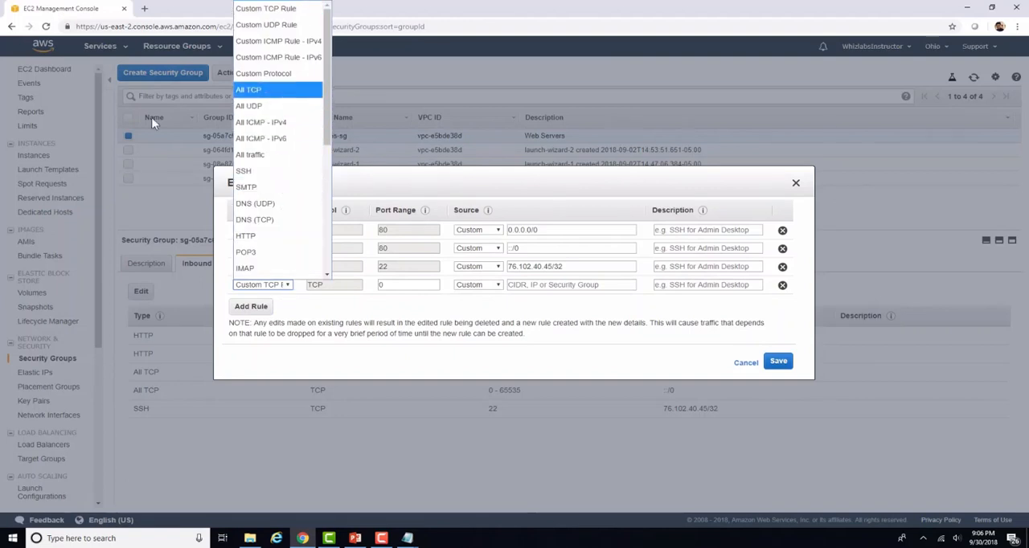
left_click(258, 91)
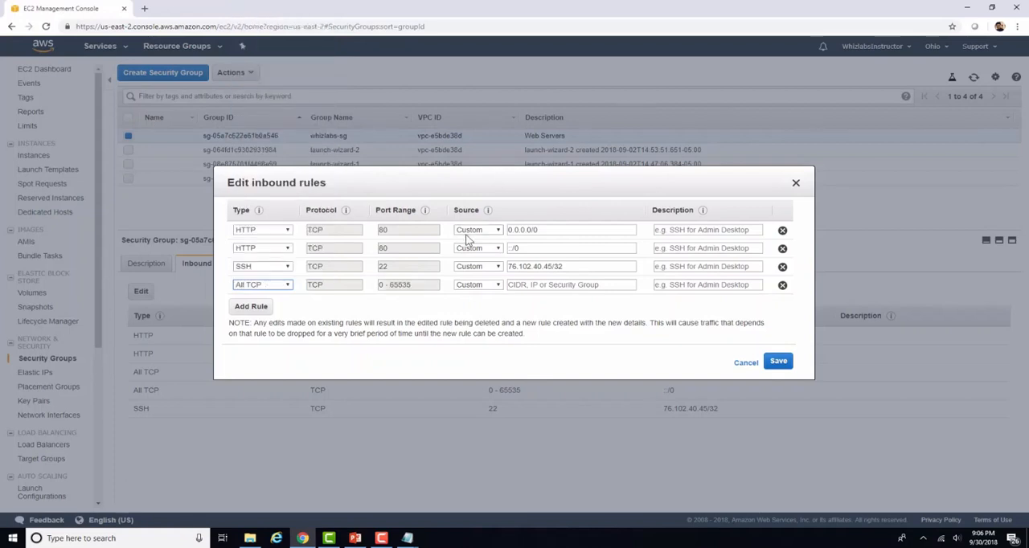
left_click(499, 287)
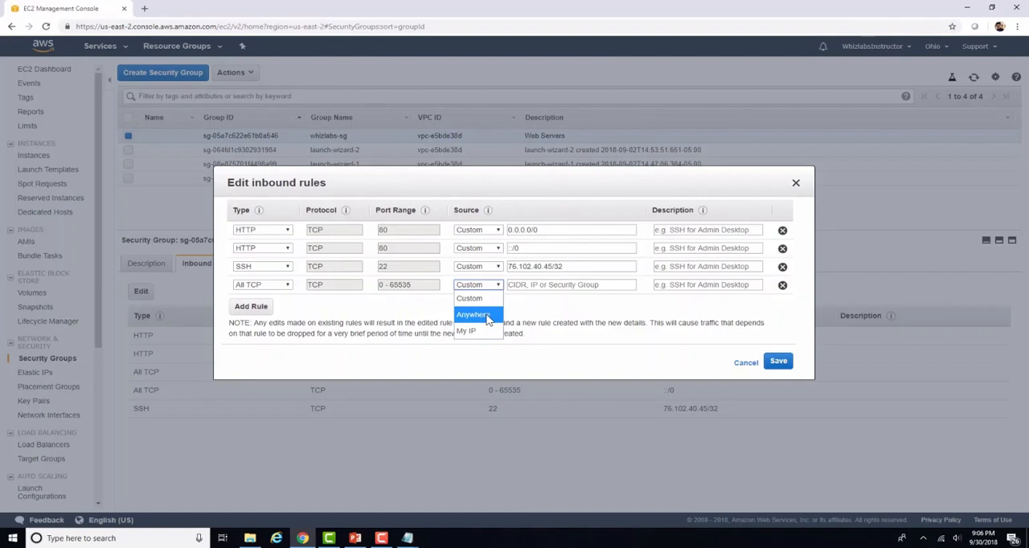
left_click(485, 316)
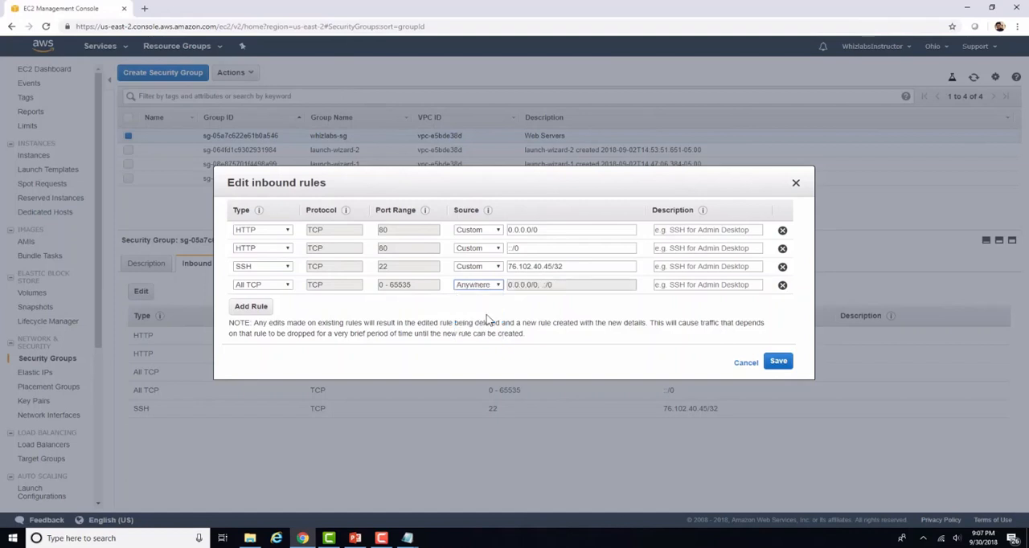
left_click(778, 362)
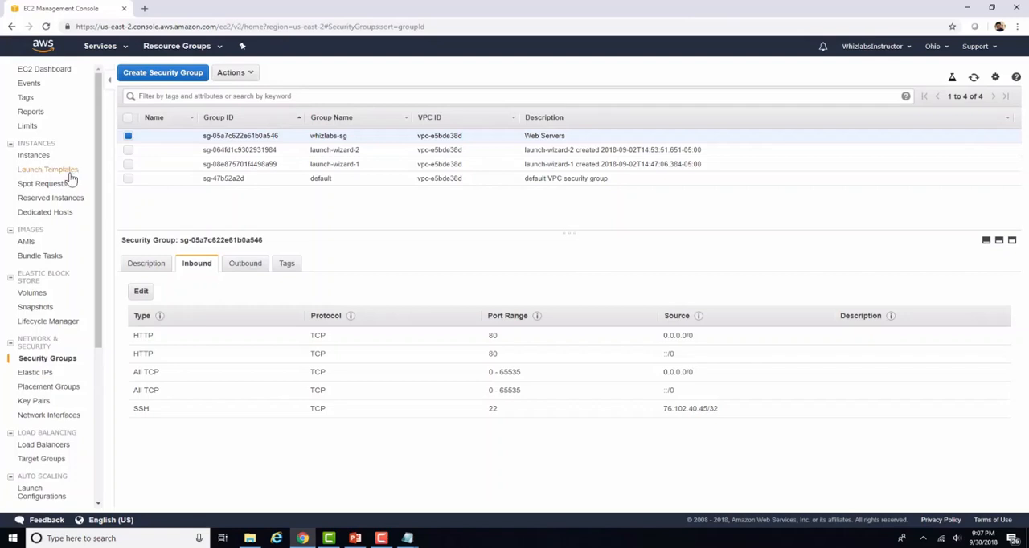
Step: Open the Image Server instance's public DNS address in a new browser tab to check its home page
left_click(38, 157)
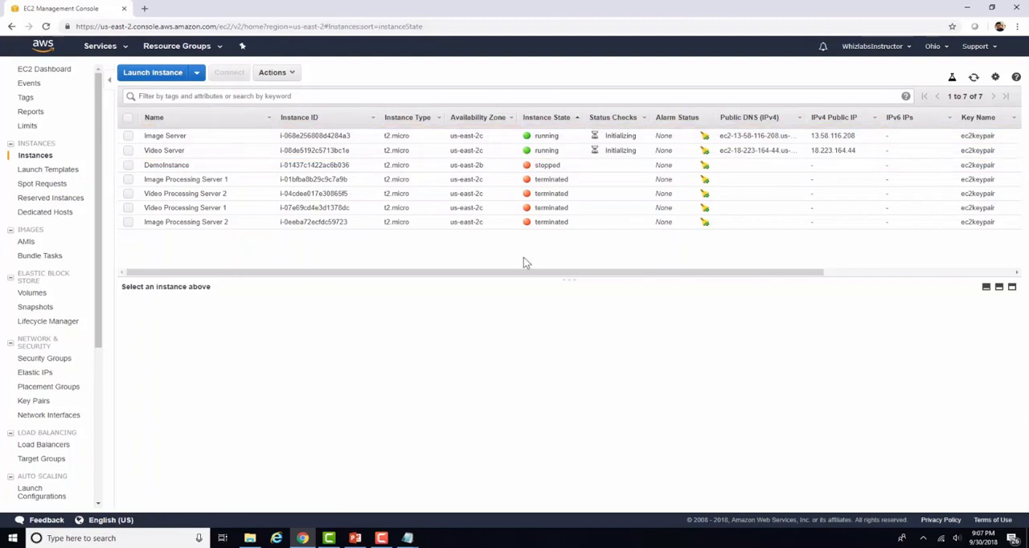
left_click(178, 137)
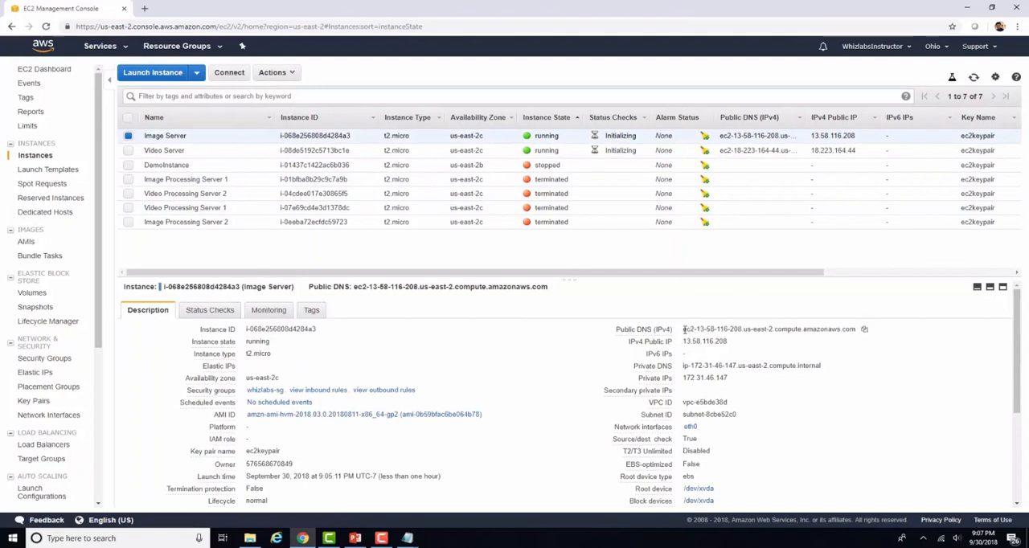
left_click_drag(684, 329, 860, 332)
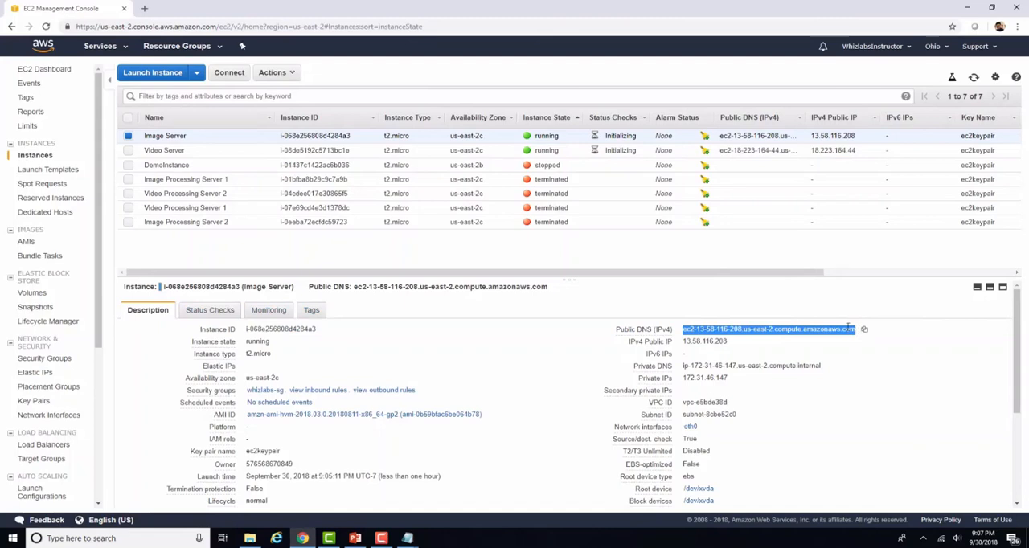
right_click(848, 326)
left_click(846, 349)
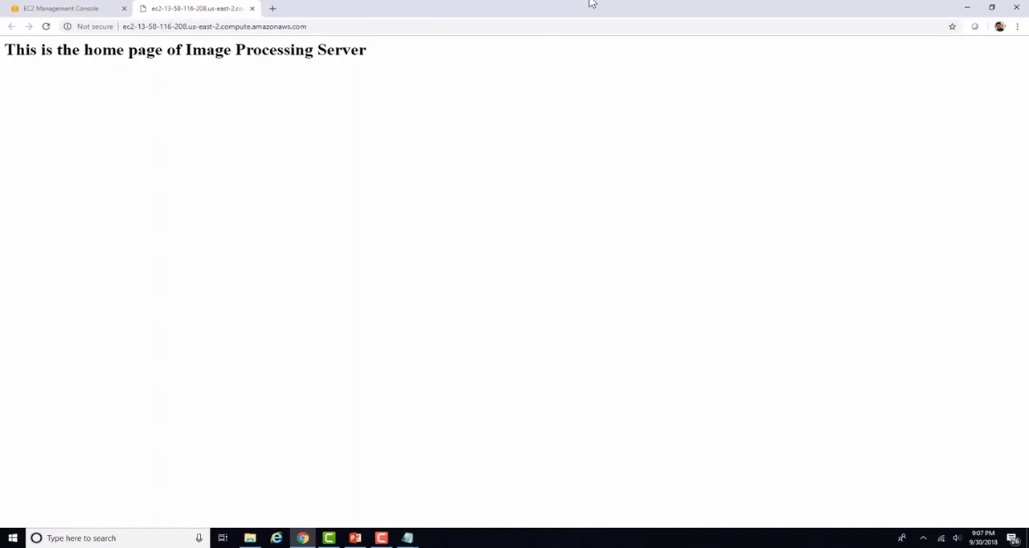
Step: Load the images.html page under the Image Server's public DNS address to check its content
left_click(324, 29)
left_click(330, 27)
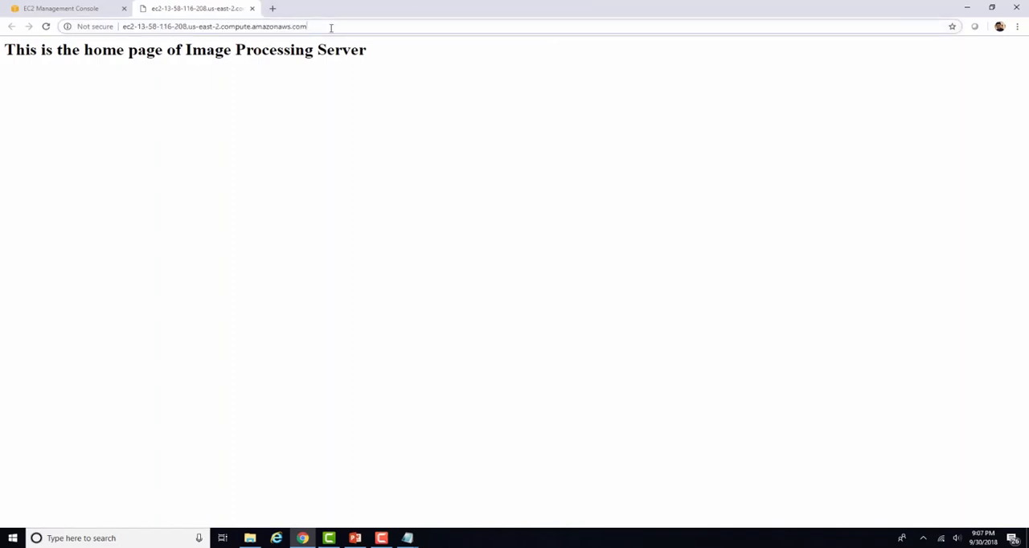
type("\\im")
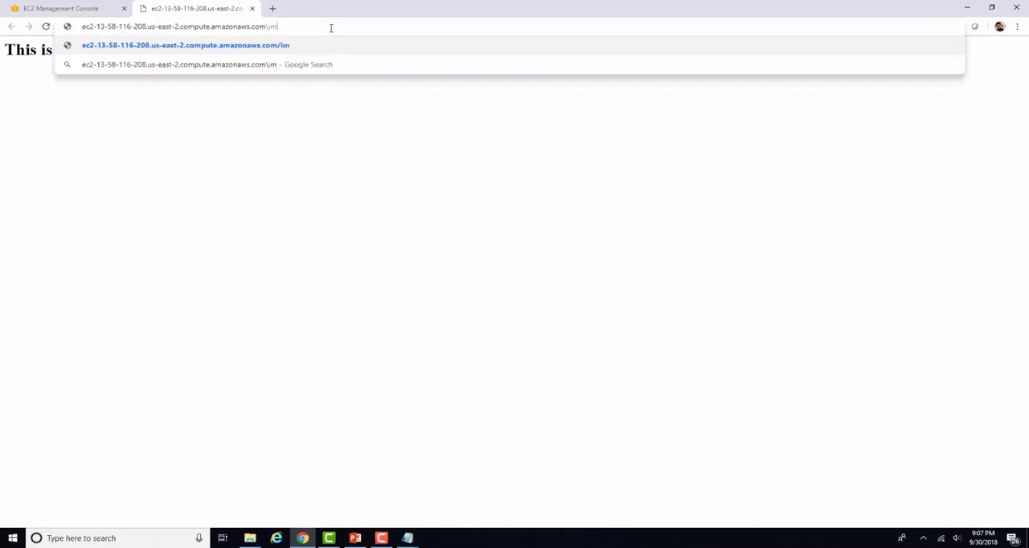
type("ages.html")
key("Return")
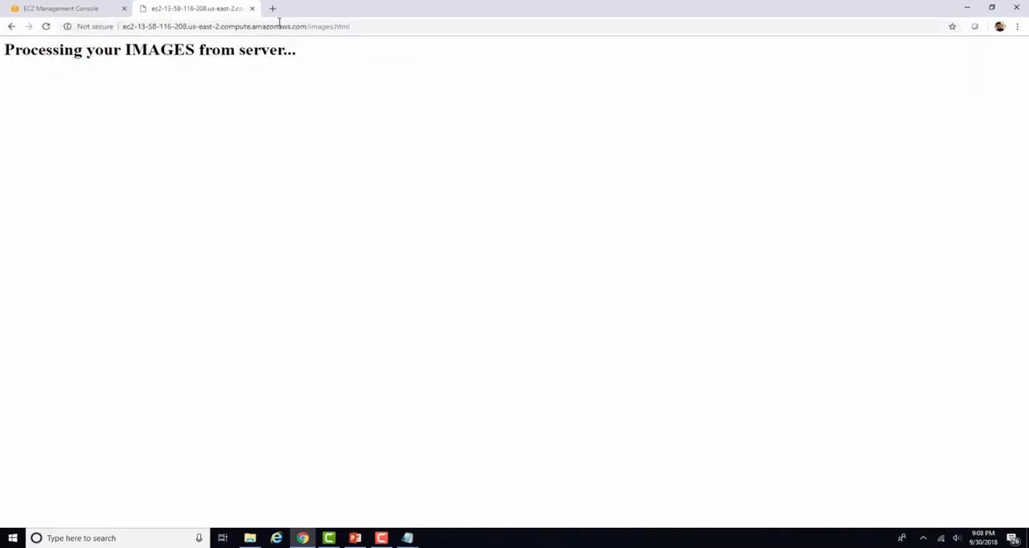
Step: Open the Video Server instance's public DNS address in a new browser tab to check its home page
left_click(82, 8)
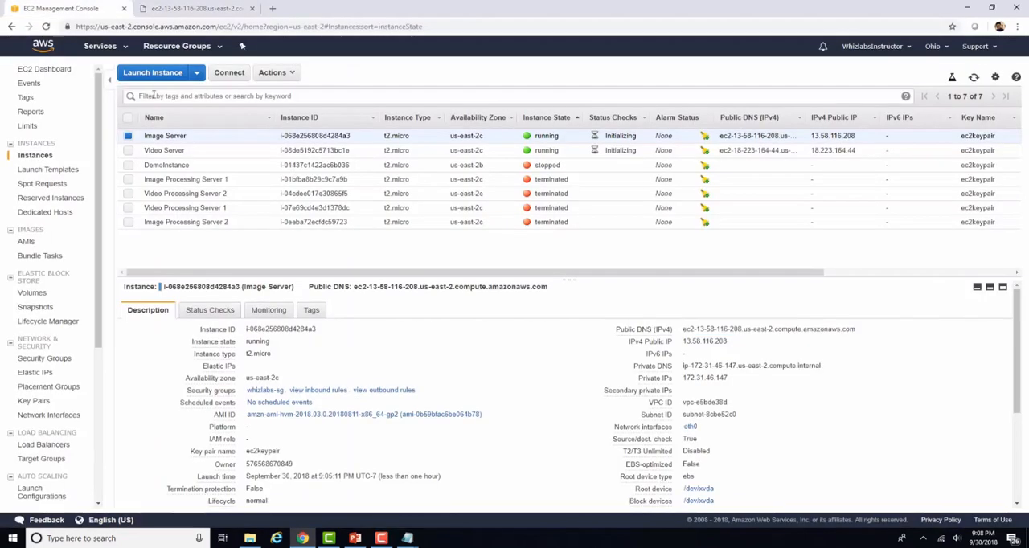
left_click(153, 150)
left_click_drag(682, 329, 855, 329)
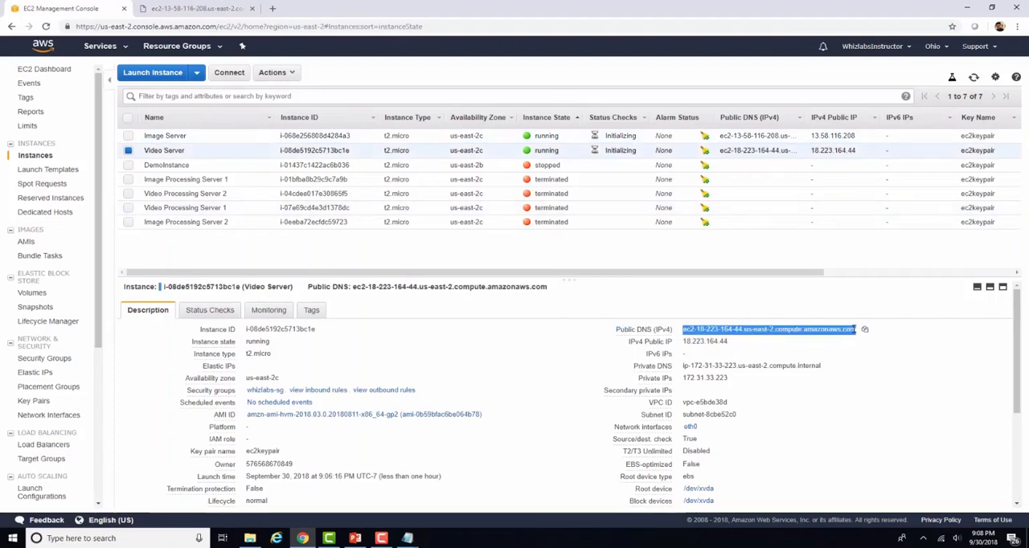
right_click(785, 330)
left_click(804, 349)
Step: Load the videos.html page under the Video Server's public DNS address to check its content
left_click(363, 23)
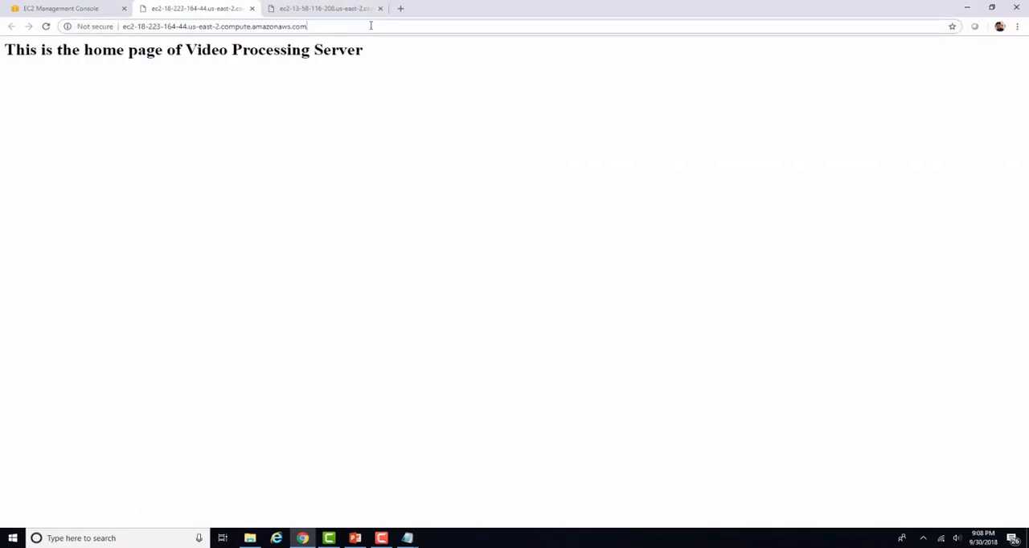
type("/videos.hr")
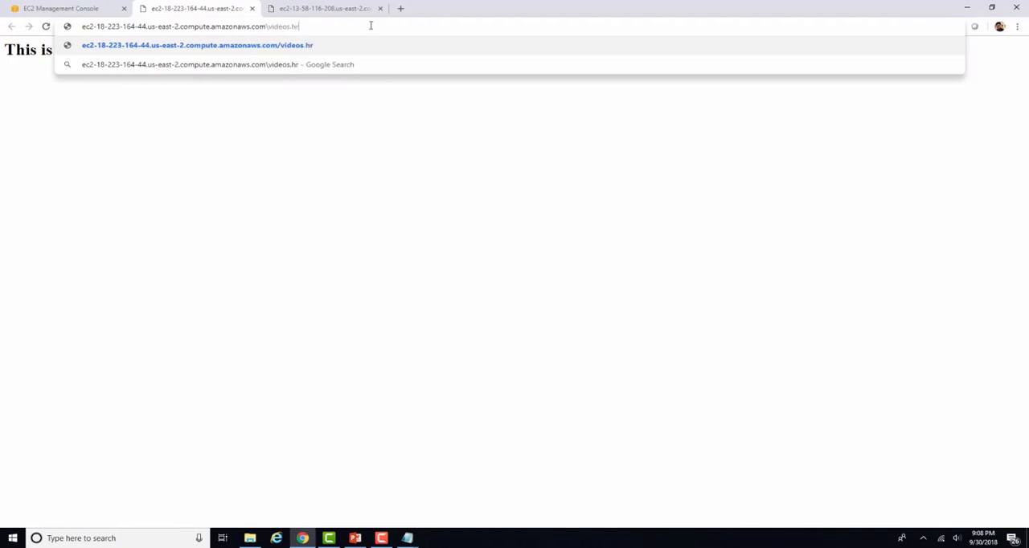
key("BackSpace")
type("tml")
key("Return")
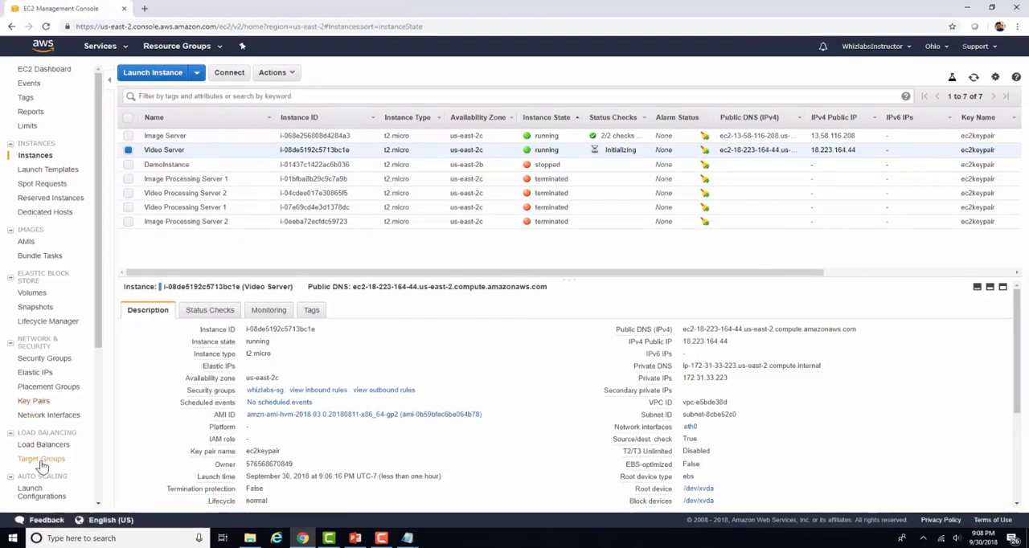
Step: Start a new target group named TG-Images and set its protocol to TCP
left_click(44, 460)
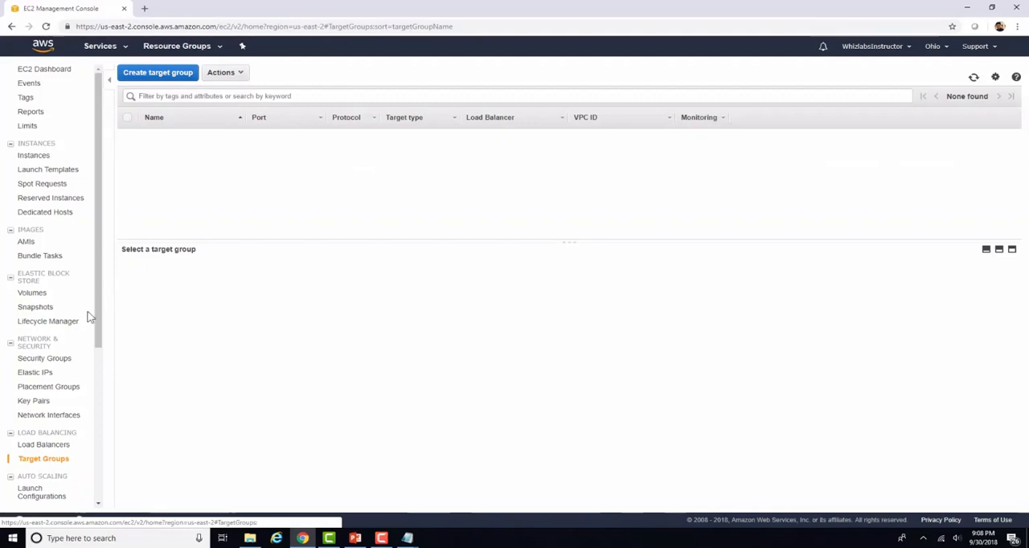
left_click(164, 72)
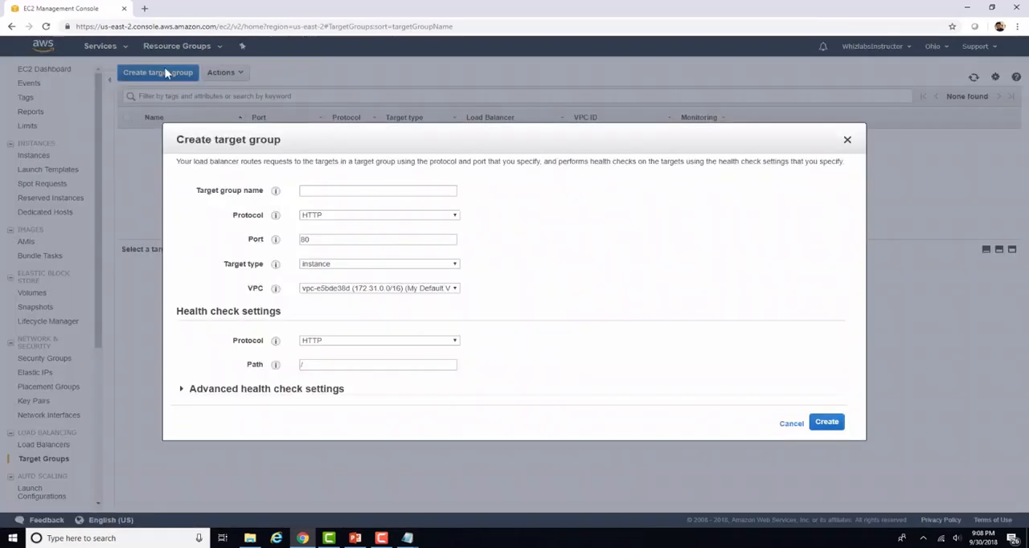
left_click(313, 189)
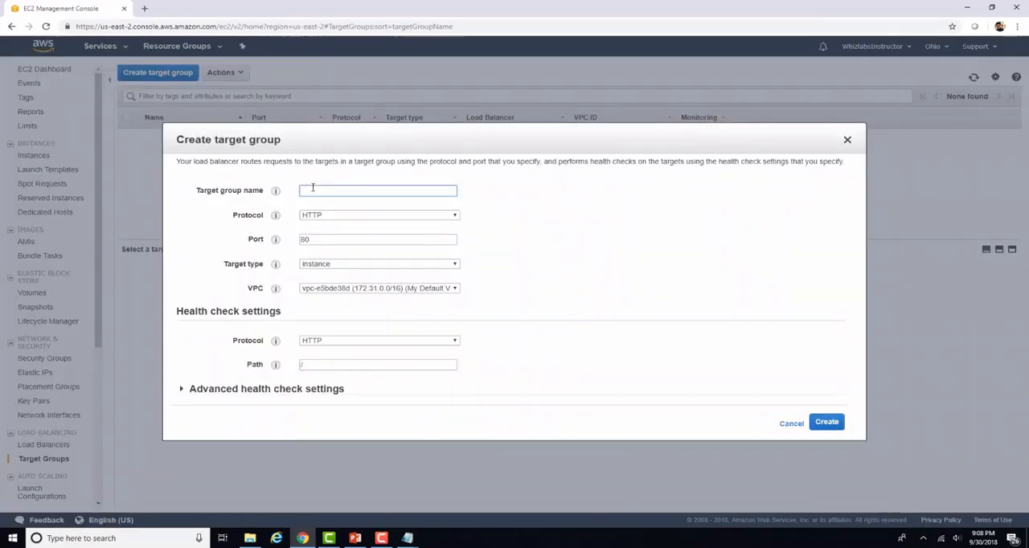
type("TG-images")
left_click(474, 219)
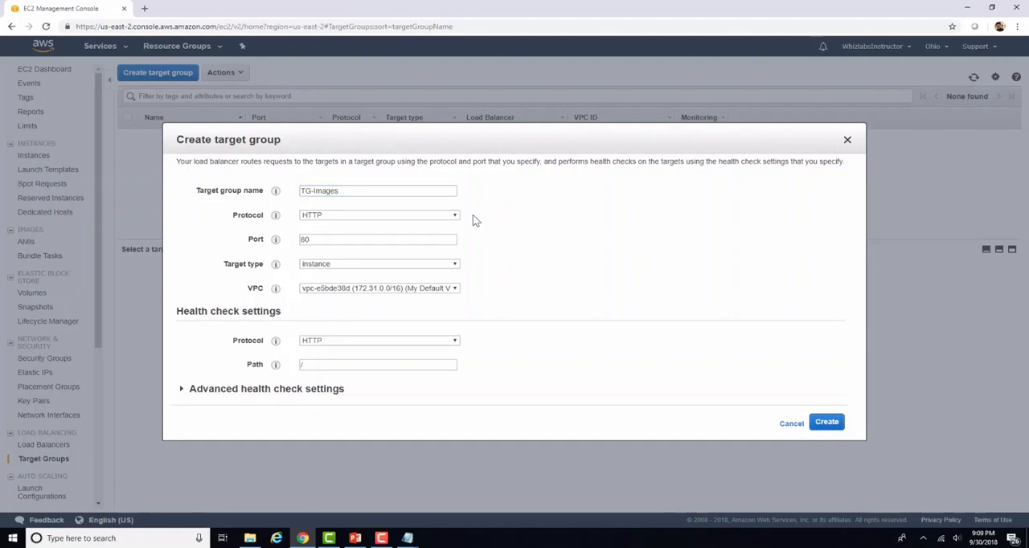
left_click(456, 216)
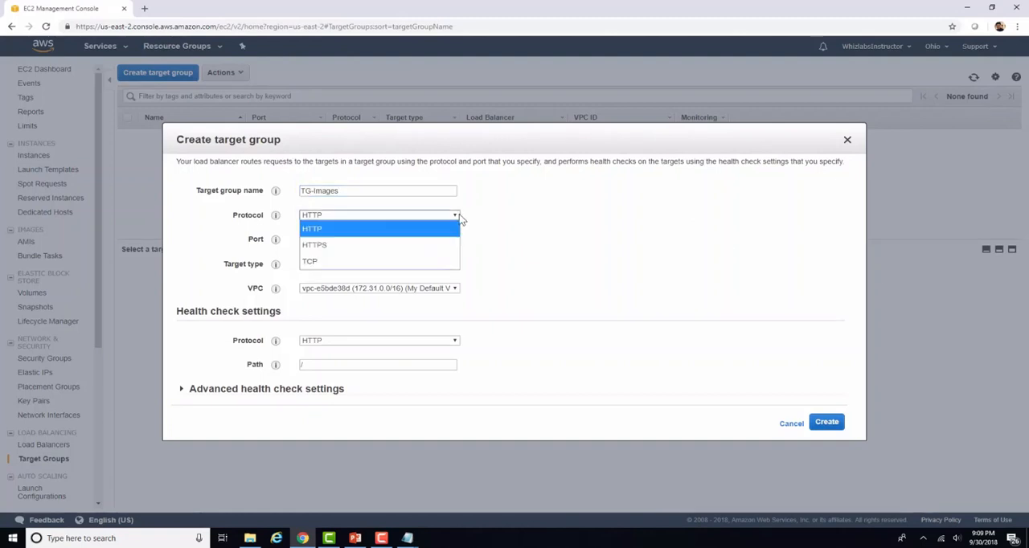
left_click(427, 262)
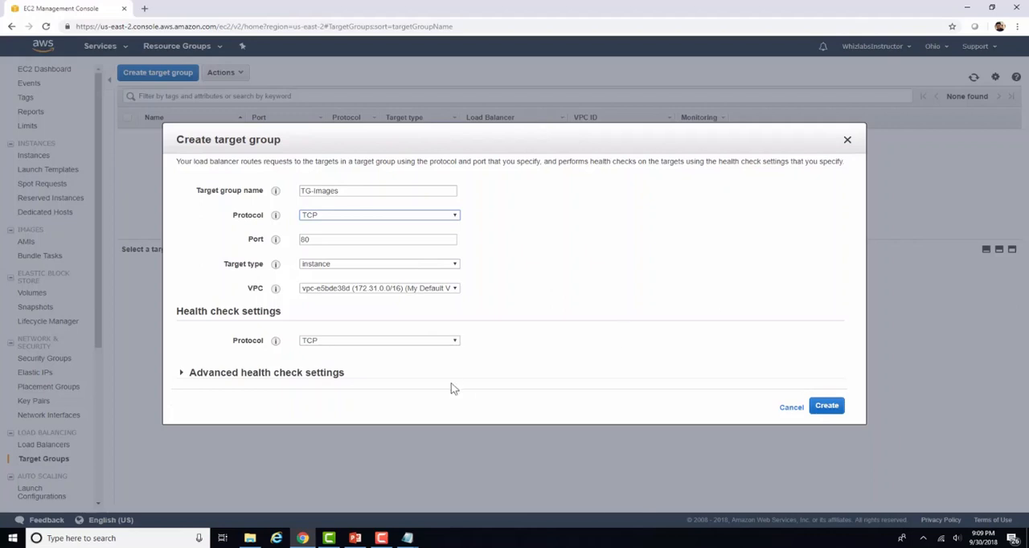
Step: Review the advanced health check settings, then create the TG-Images target group
left_click(340, 377)
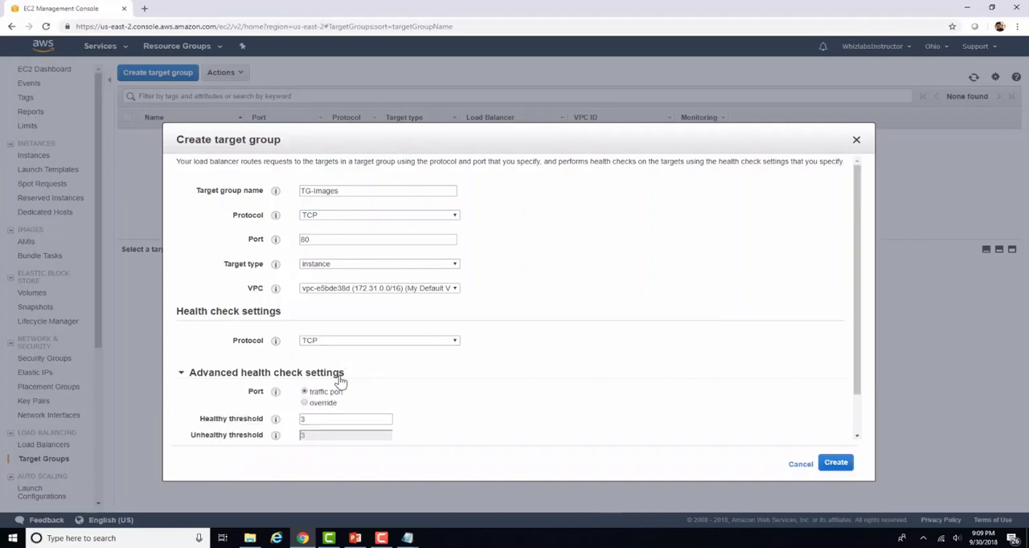
scroll(391, 383, "down", 1)
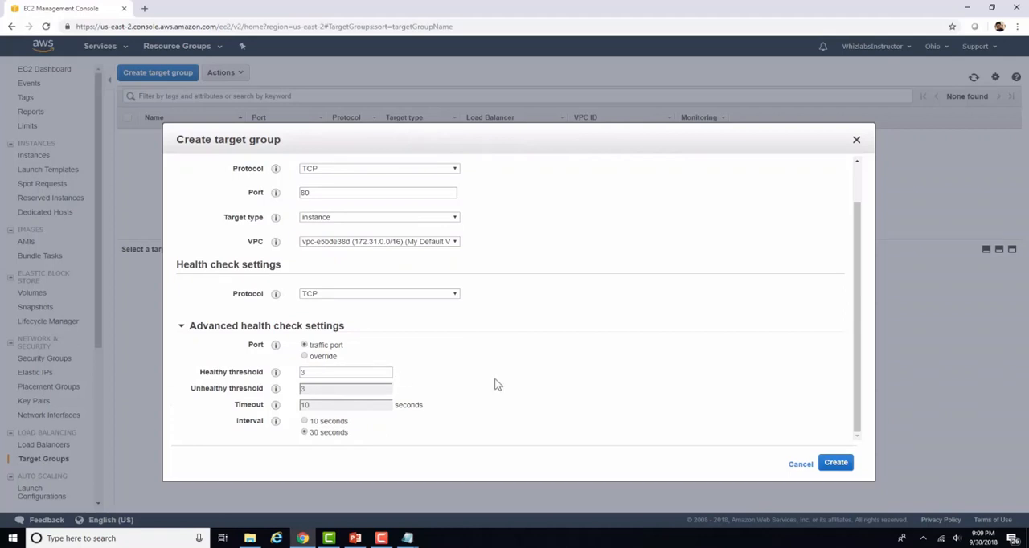
left_click(836, 463)
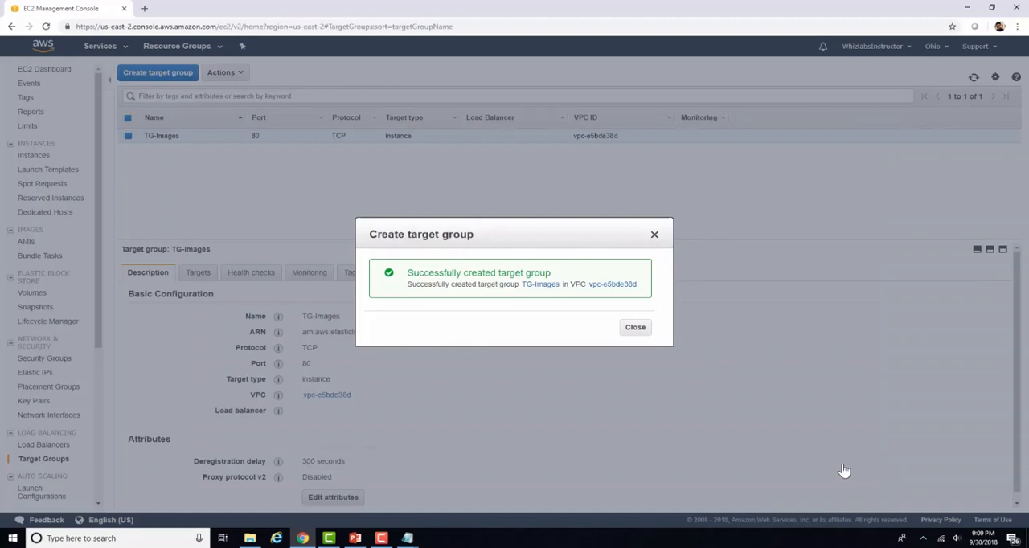
left_click(634, 329)
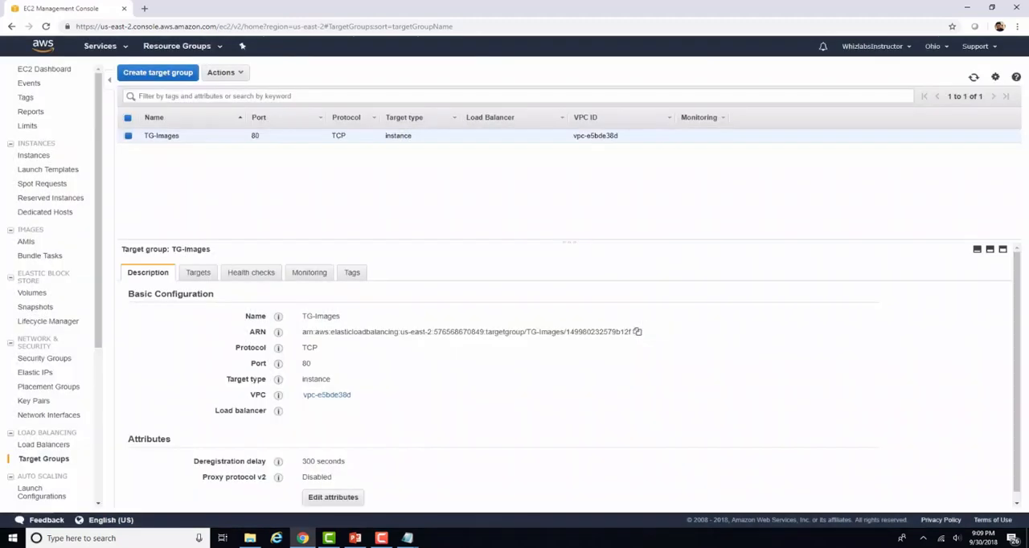
Step: Register the Image Server instance as a target of TG-Images on port 80 and save
left_click(206, 275)
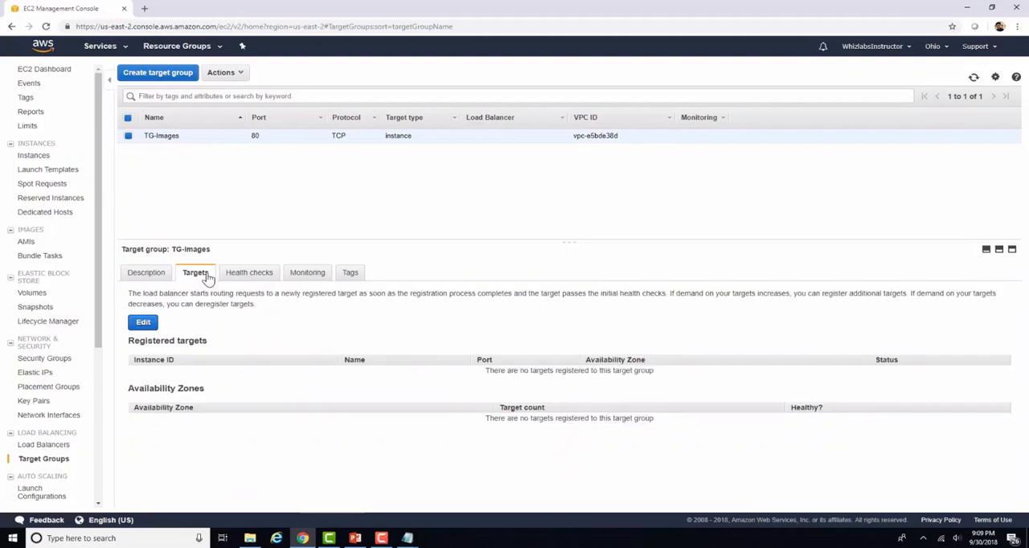
left_click(142, 323)
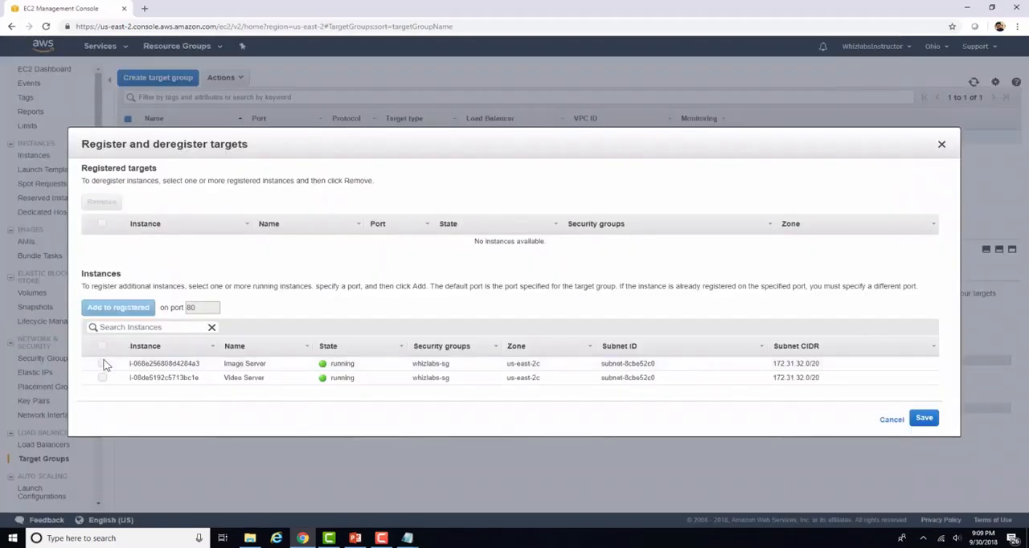
left_click(102, 363)
left_click(116, 311)
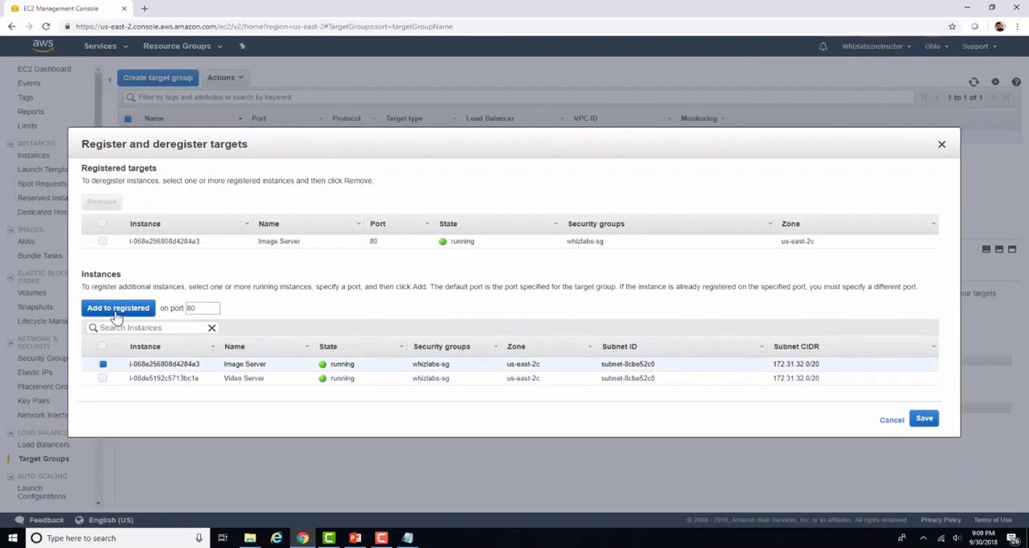
left_click(924, 419)
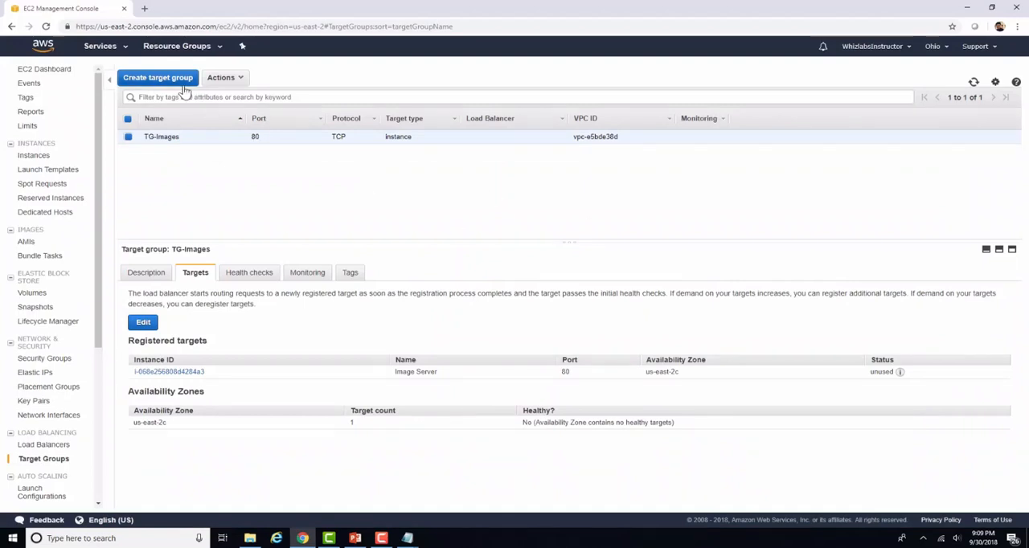
Step: Create a second target group named TG-Videos with protocol TCP and port 8080
left_click(158, 77)
left_click(334, 171)
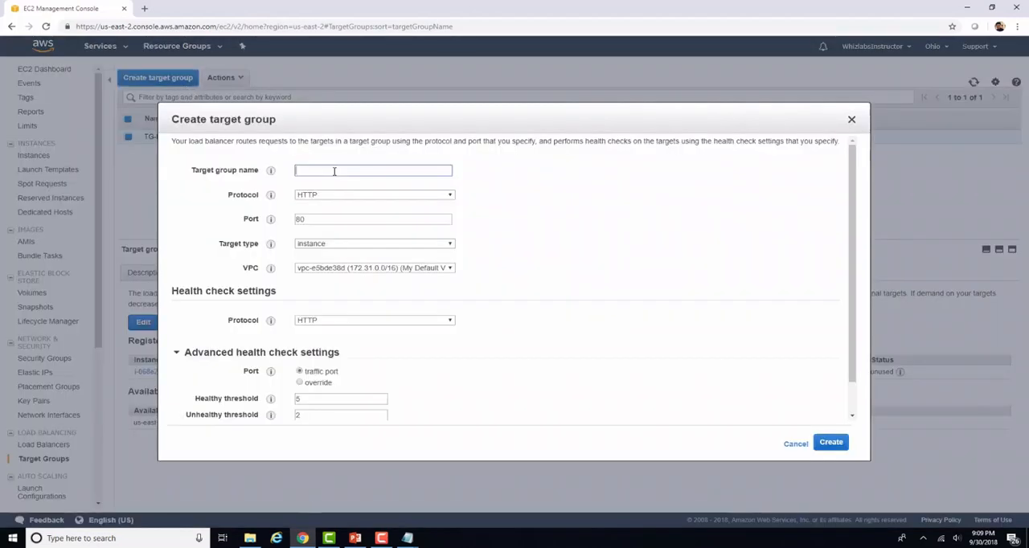
type("TG-")
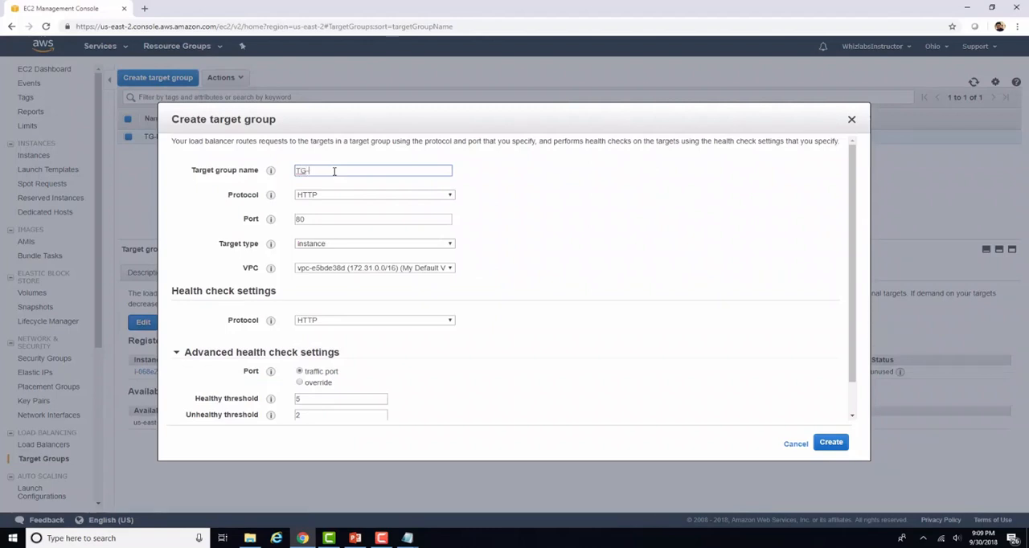
type("Videos")
left_click(363, 194)
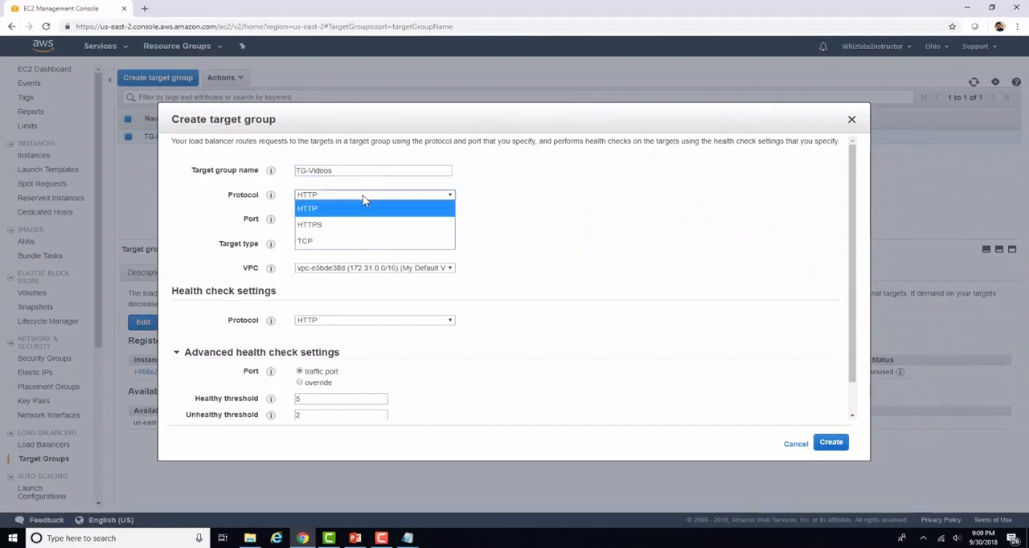
left_click(351, 242)
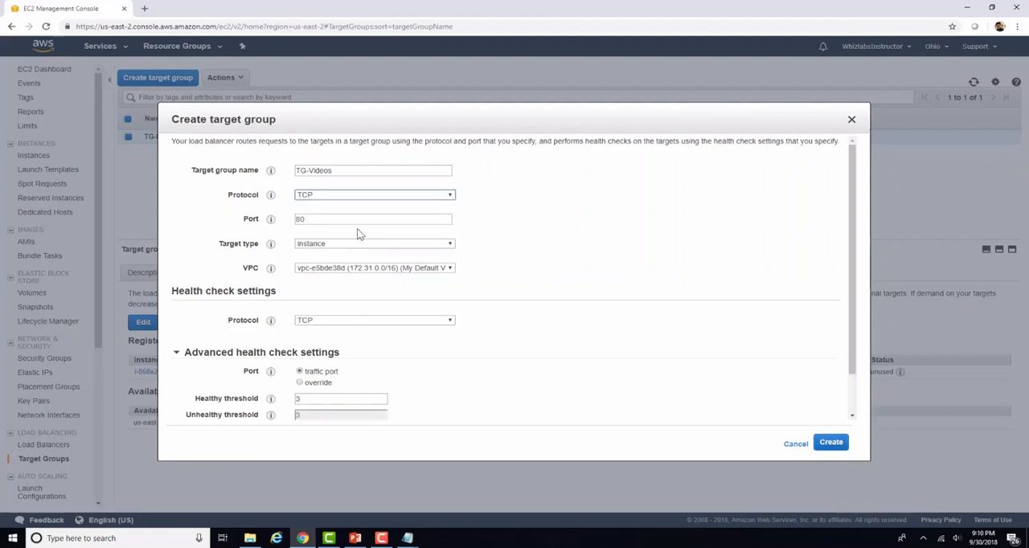
left_click(347, 222)
type("80")
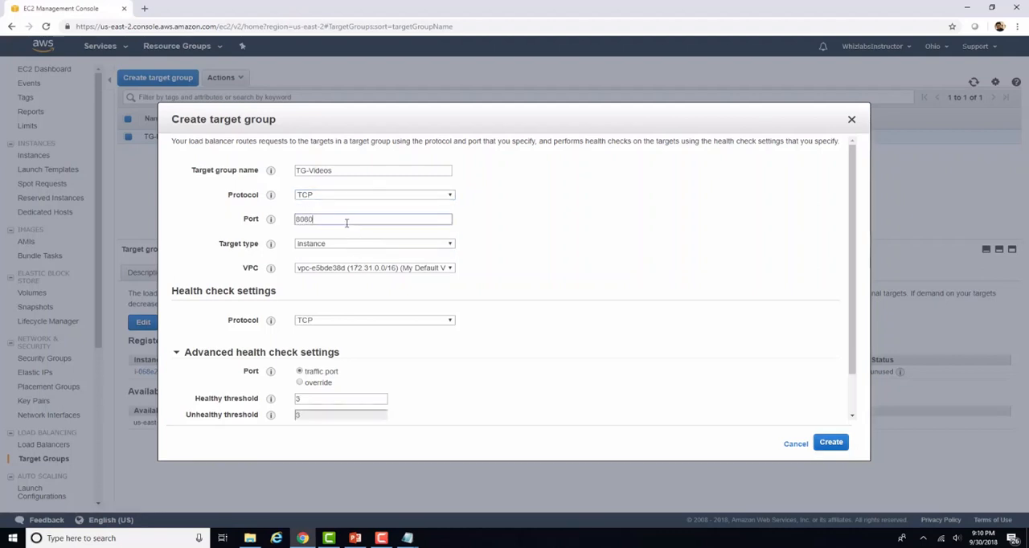
left_click(831, 442)
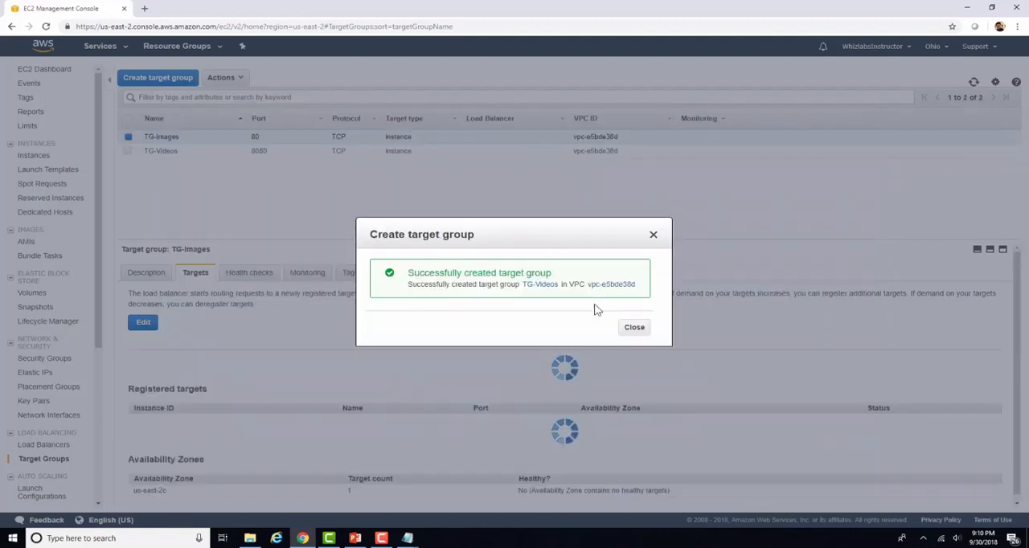
left_click(634, 328)
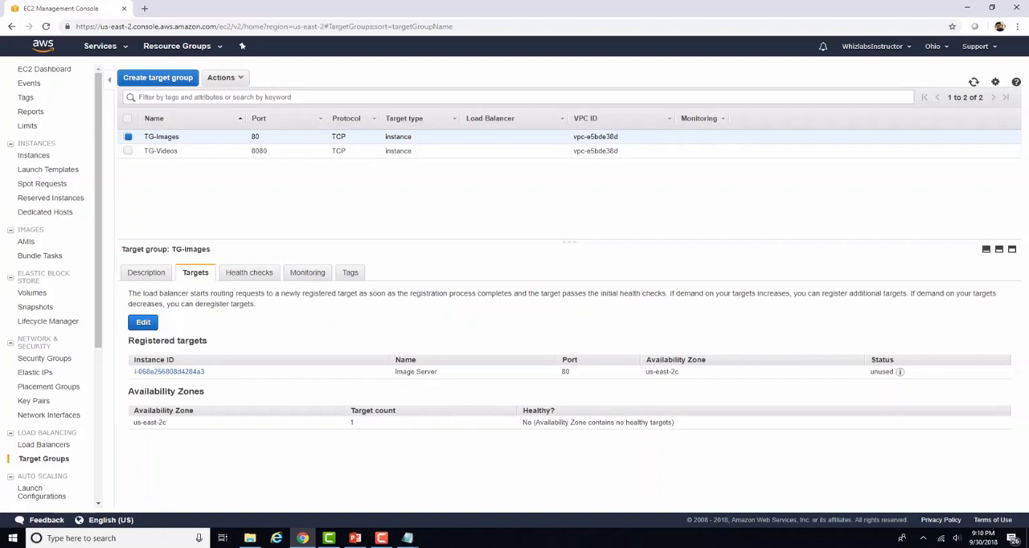
Step: Select the TG-Videos target group, then return to the instances list and open the Video Server's public DNS address in a new tab
left_click(198, 154)
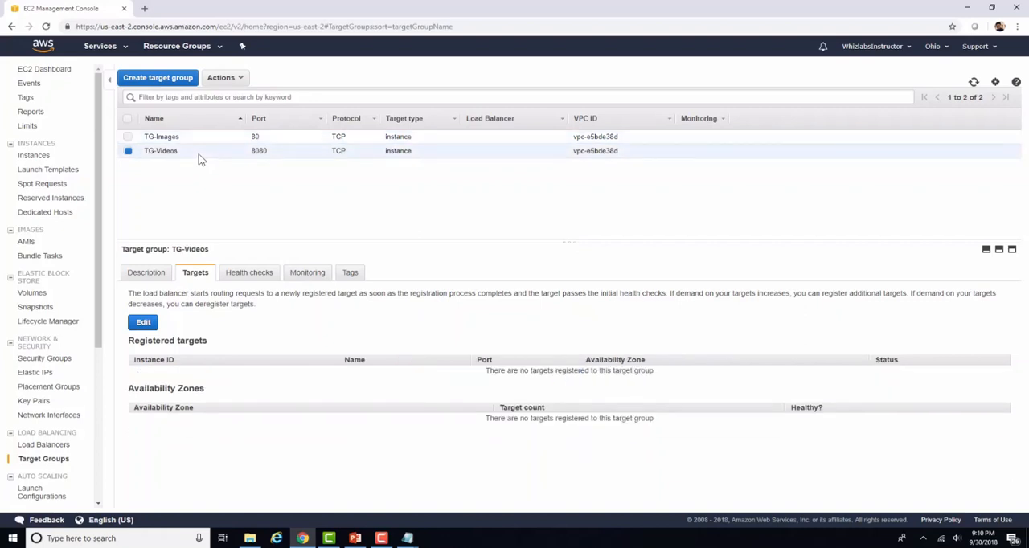
left_click(30, 156)
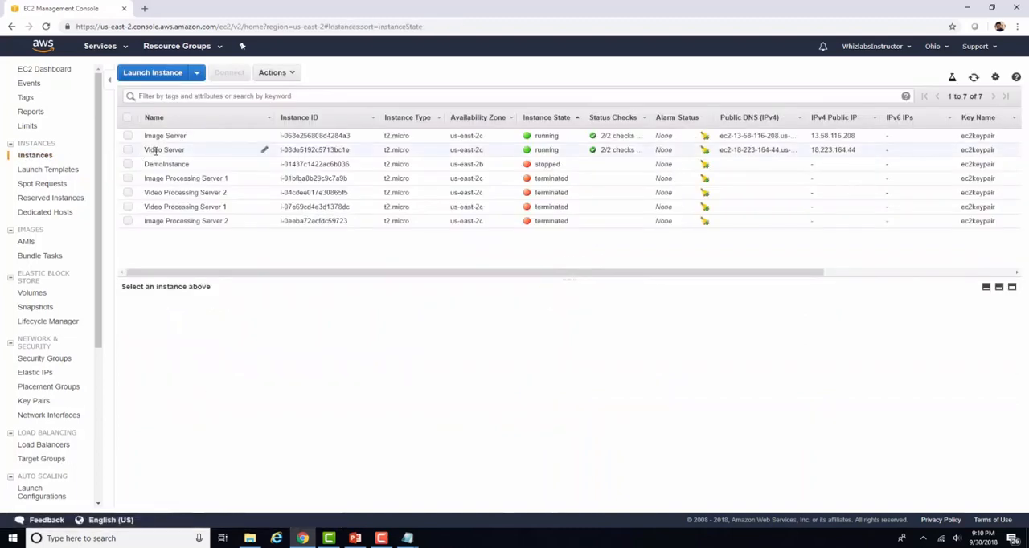
left_click(155, 150)
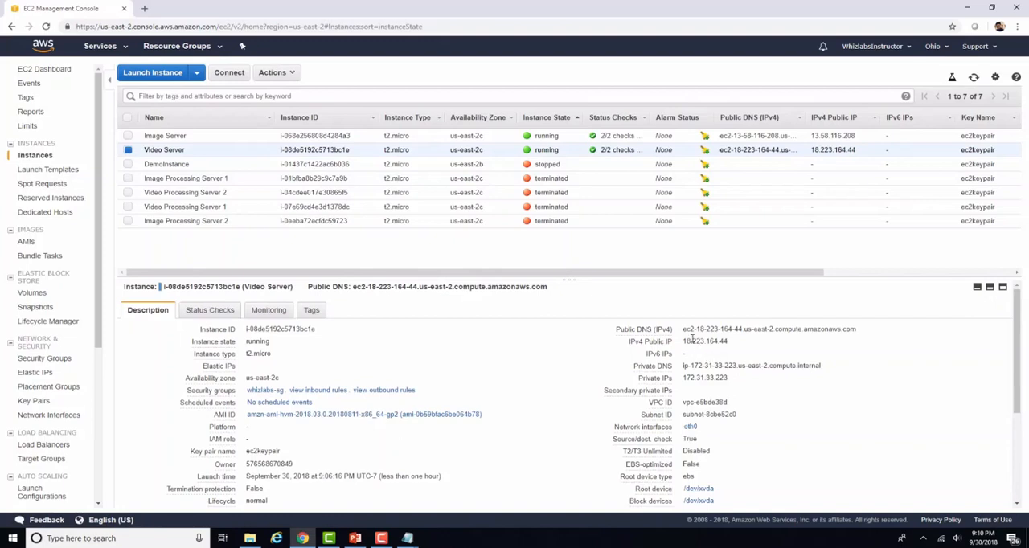
left_click_drag(682, 329, 855, 331)
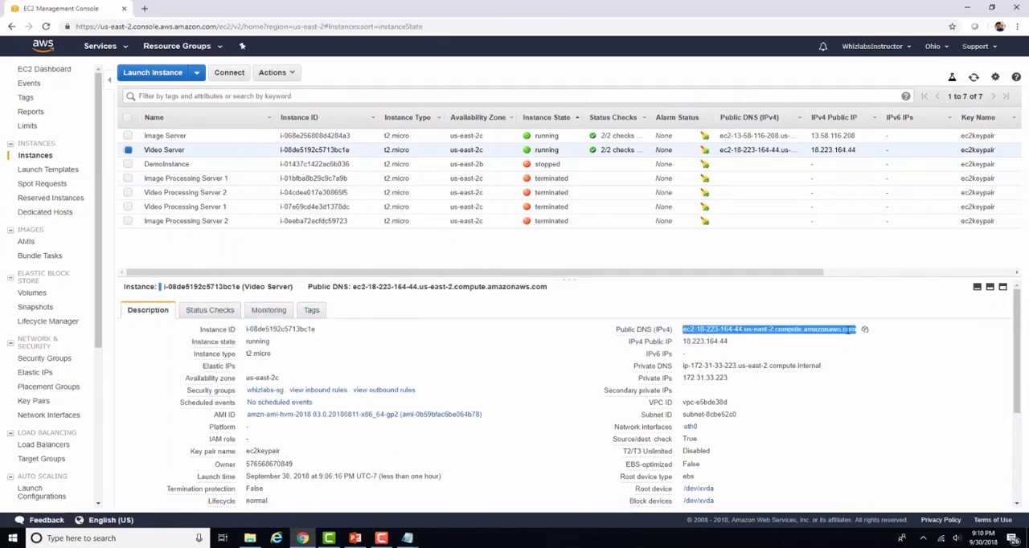
right_click(854, 329)
left_click(852, 351)
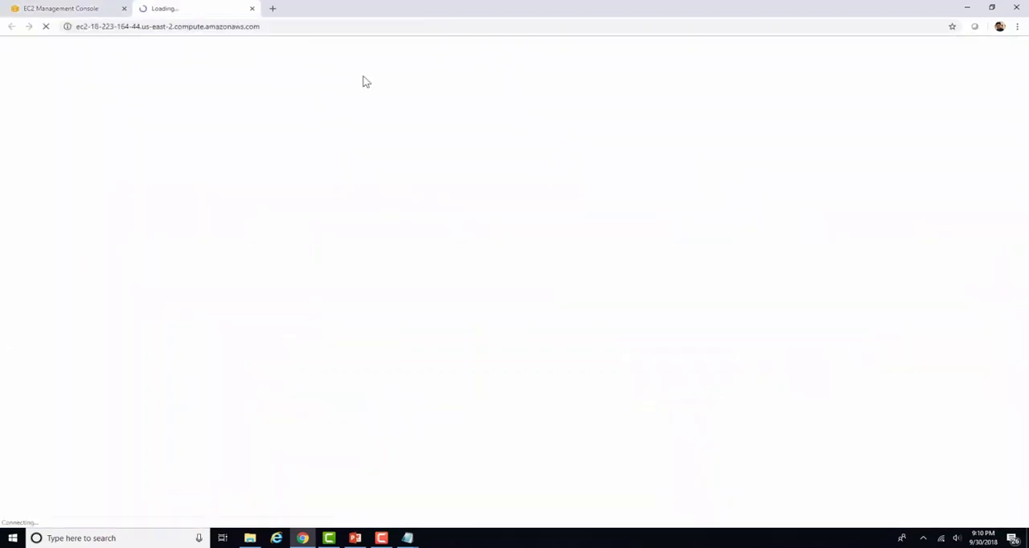
Step: Load the Video Server's public DNS address with port 80 appended
left_click(338, 27)
key("ctrl+c")
left_click(339, 27)
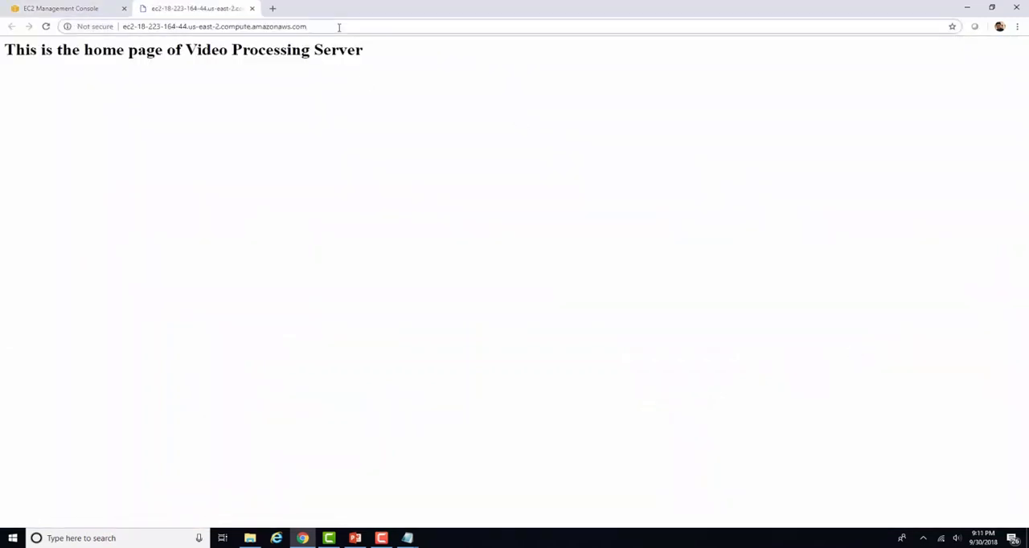
type("/")
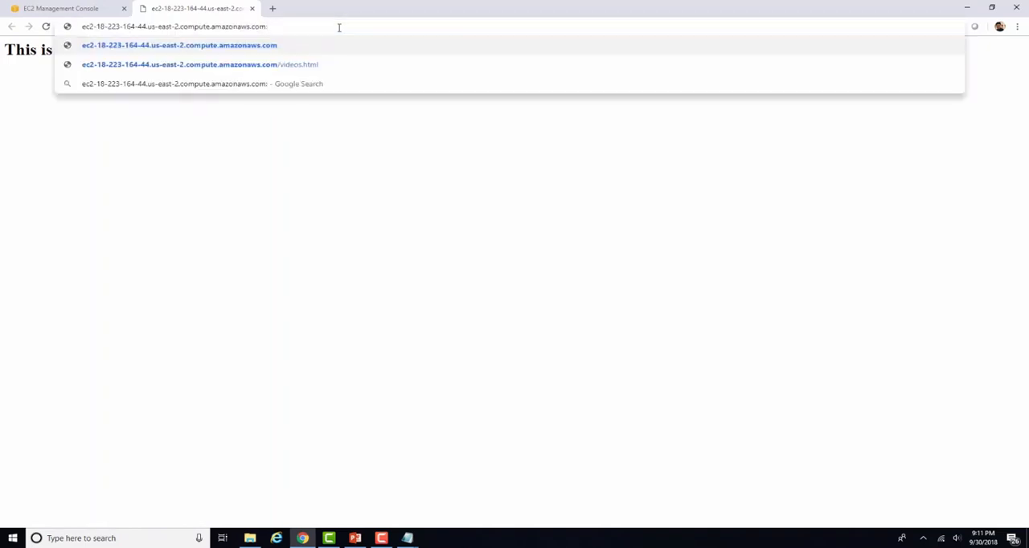
type("80")
key("Return")
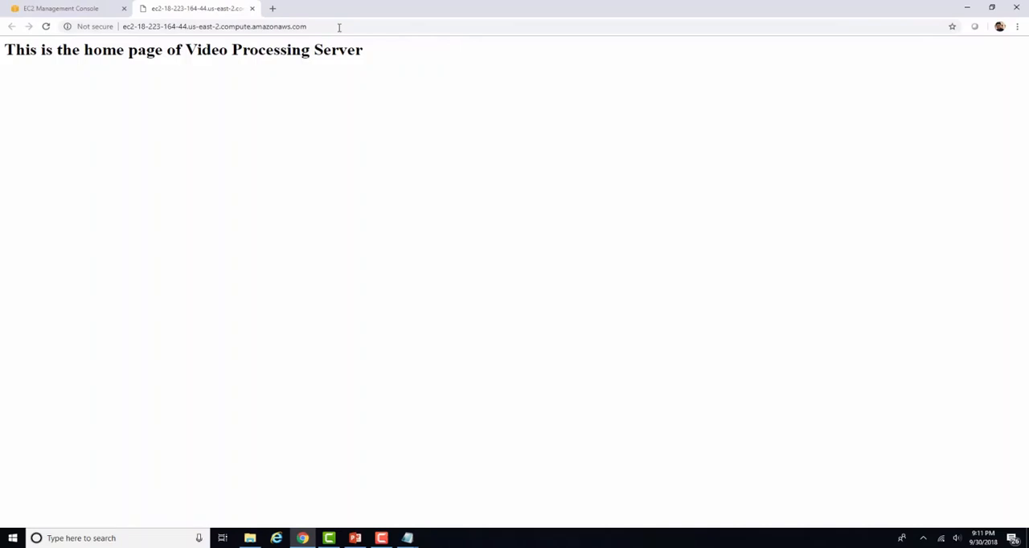
Step: Load the Video Server's public DNS address on port 8080, then reload the page
left_click(338, 27)
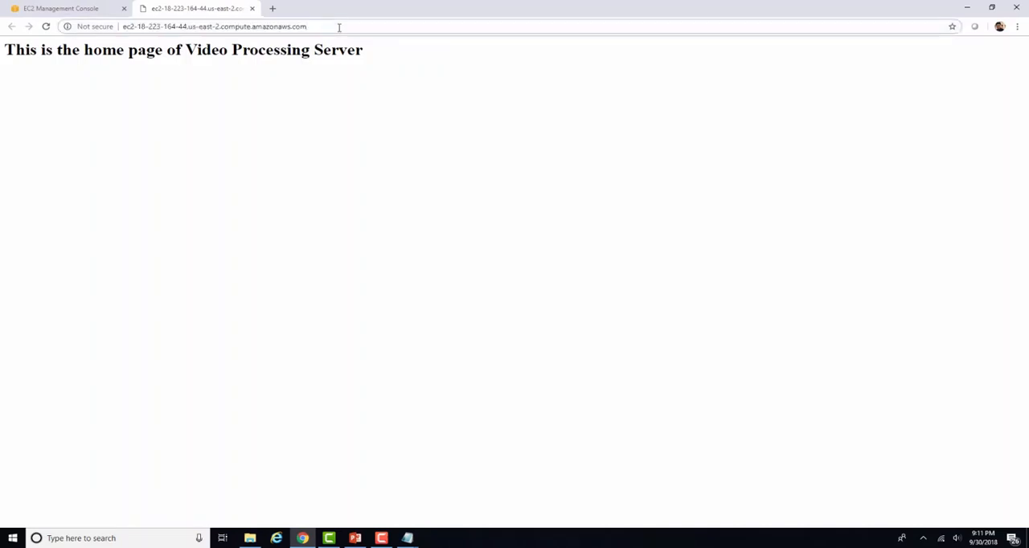
type(":8080")
key("Return")
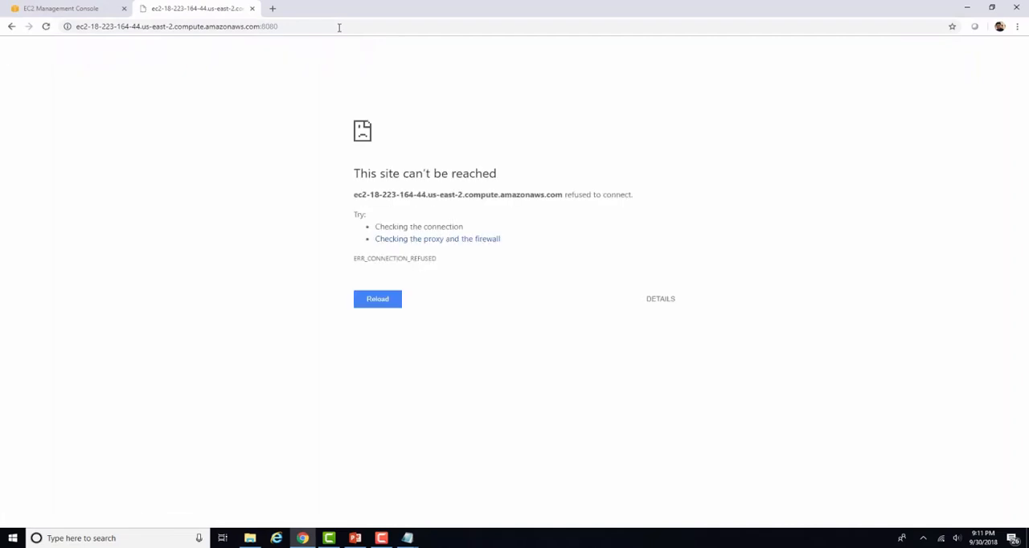
key("F5")
Step: Launch PuTTY, view the Video Server's public DNS in the EC2 console, and return to the PuTTY configuration
left_click(42, 536)
type("putty")
left_click(105, 262)
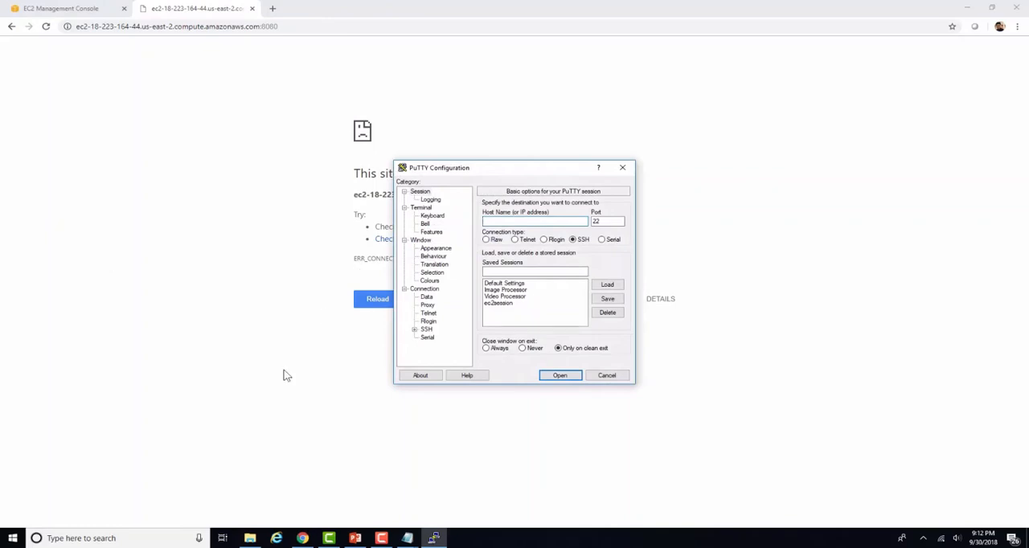
left_click(304, 538)
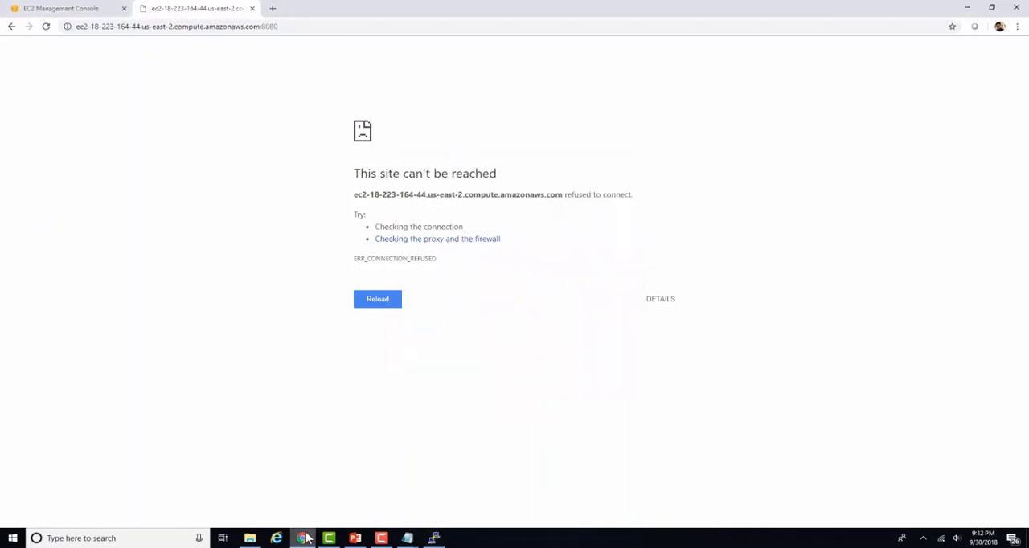
left_click(66, 7)
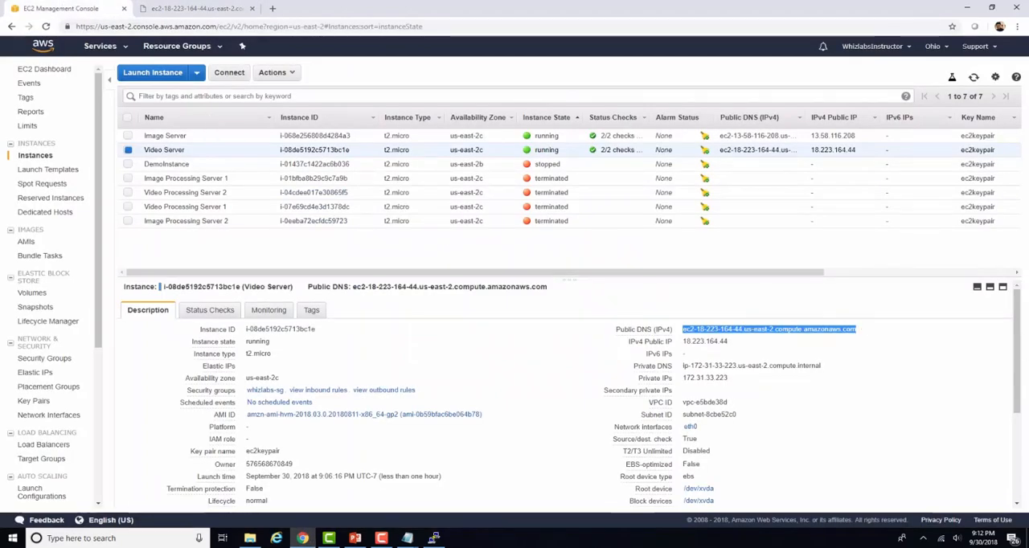
key("alt+Tab")
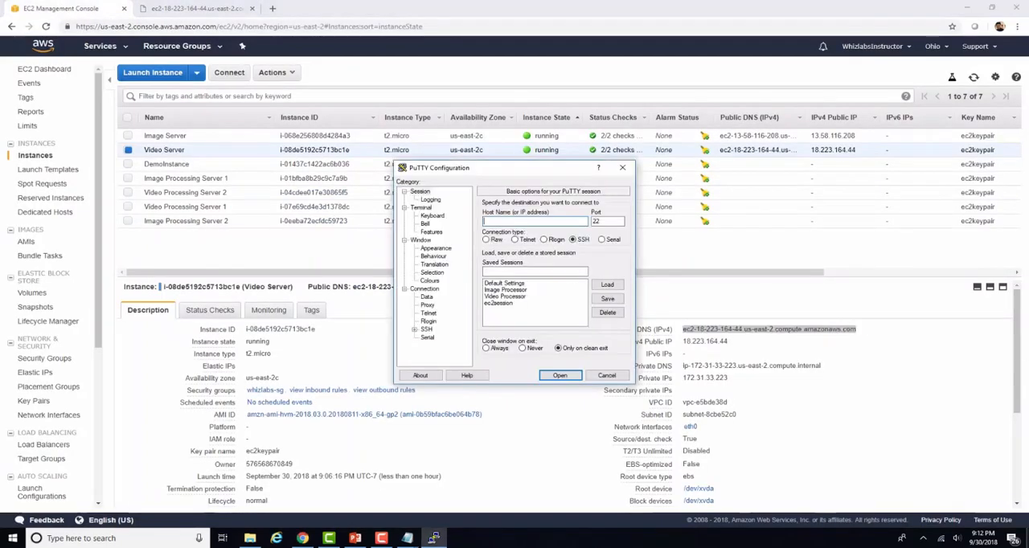
Step: Set the PuTTY host name to ec2-user@ followed by the Video Server's public DNS, and enter VIDEO as the session name
type("ec")
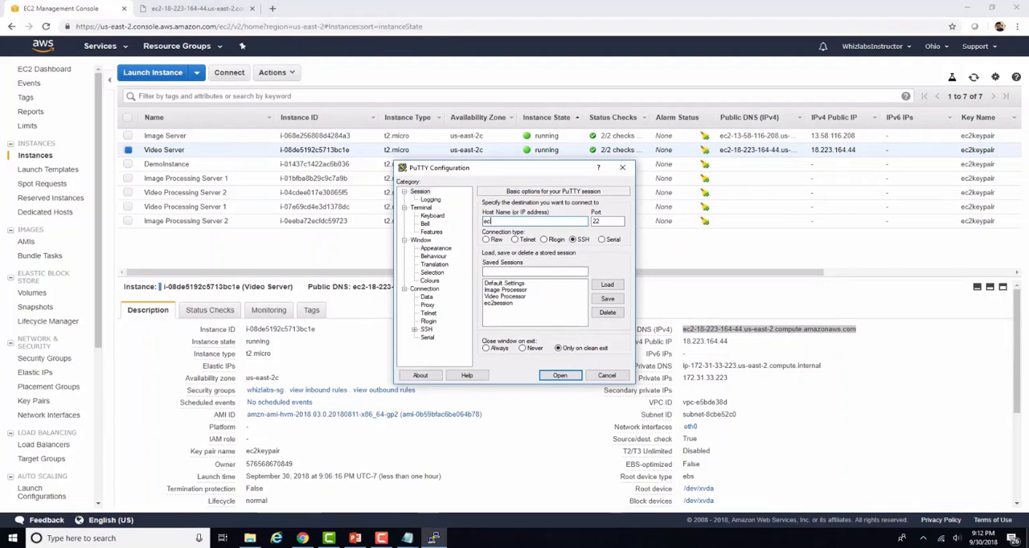
type("2-user@")
key("ctrl+v")
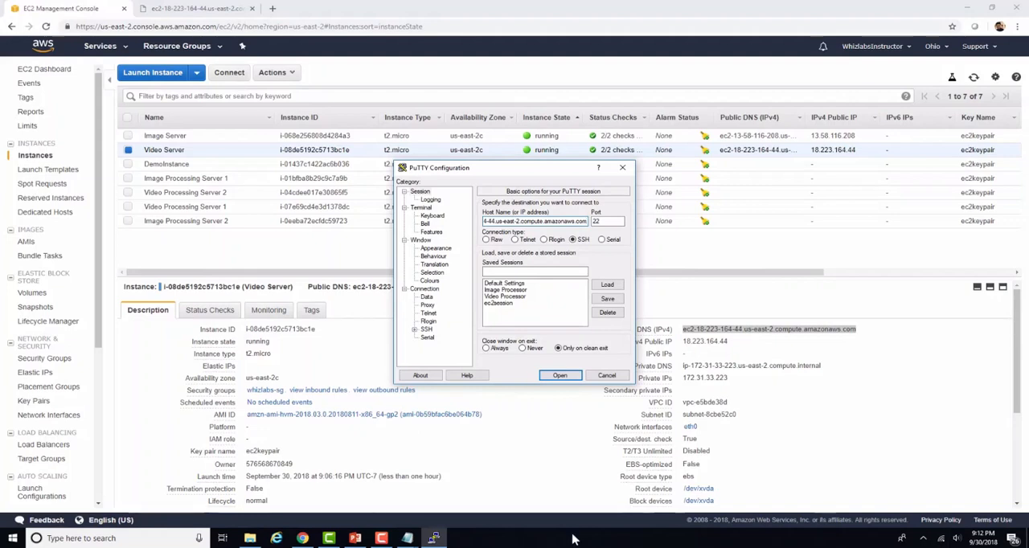
left_click(507, 272)
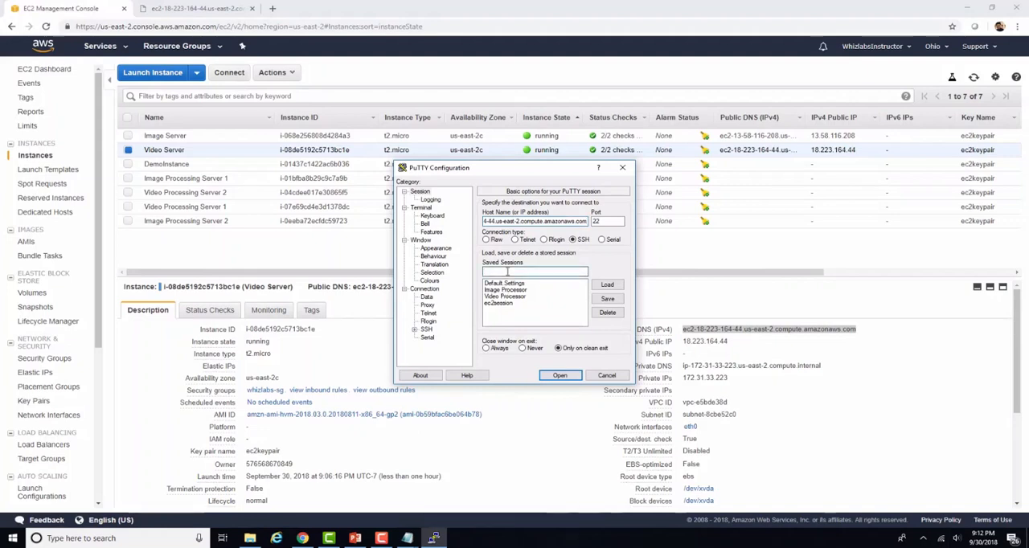
type("VIDEO")
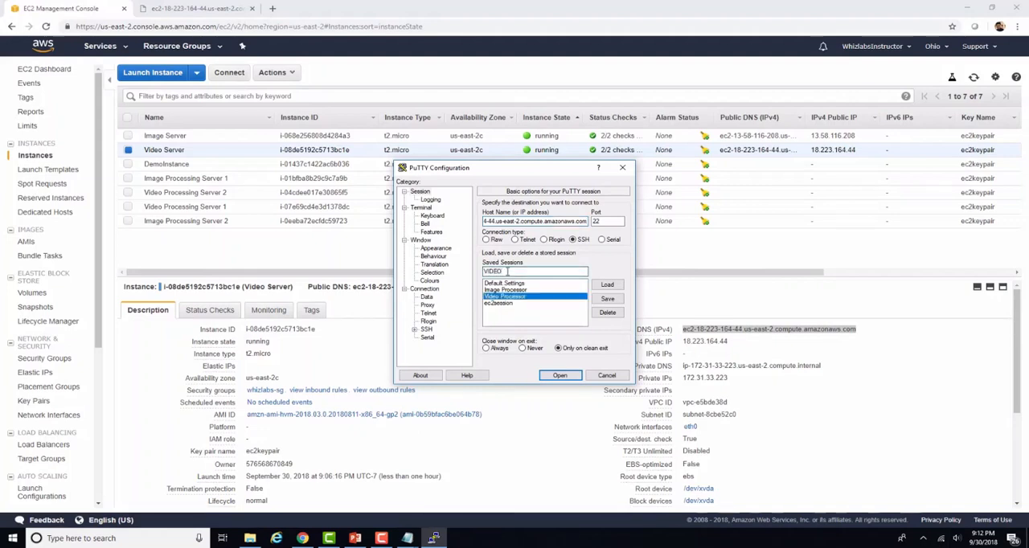
Step: Select windowskey.ppk from Downloads as the private key file for SSH authentication
left_click(426, 290)
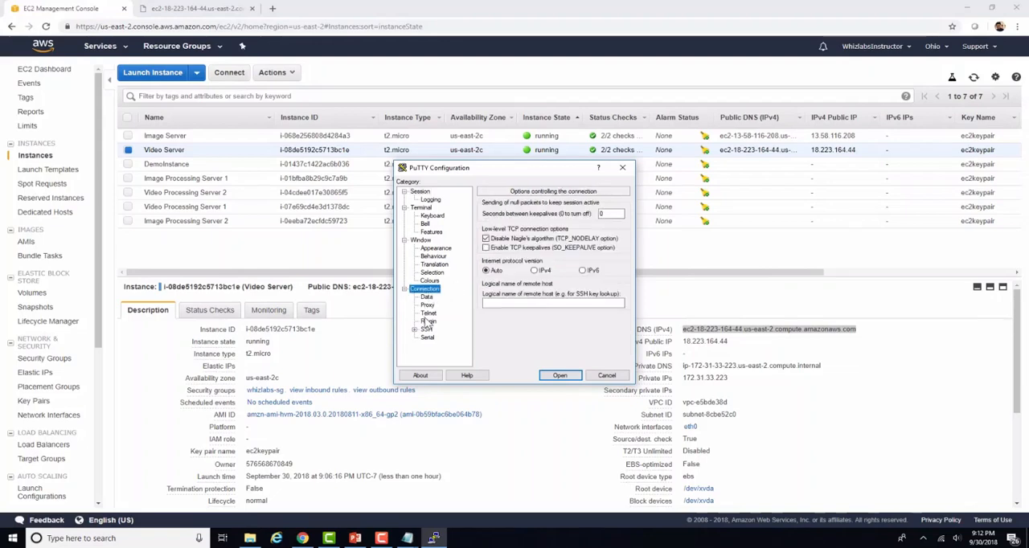
left_click(427, 329)
left_click(413, 330)
left_click(435, 321)
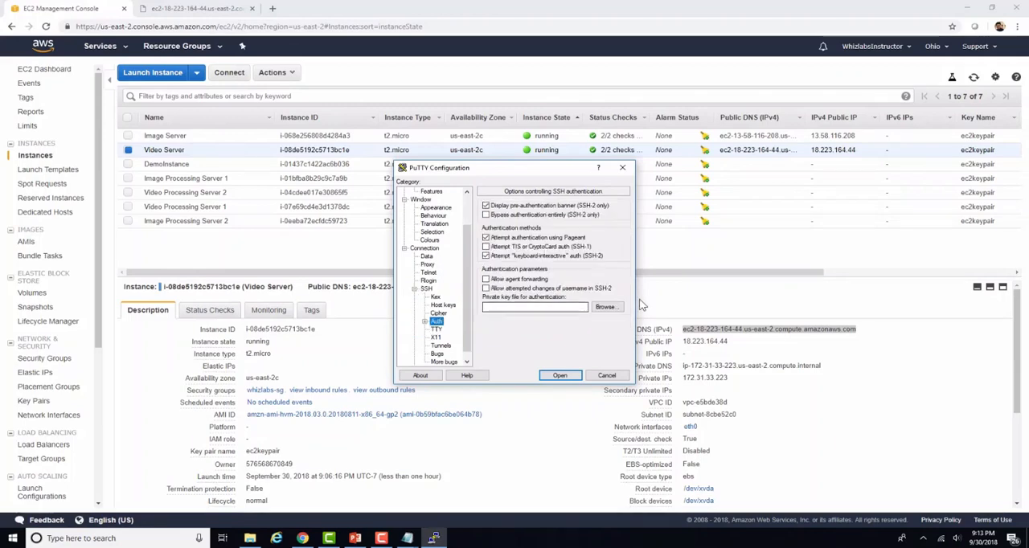
left_click(606, 307)
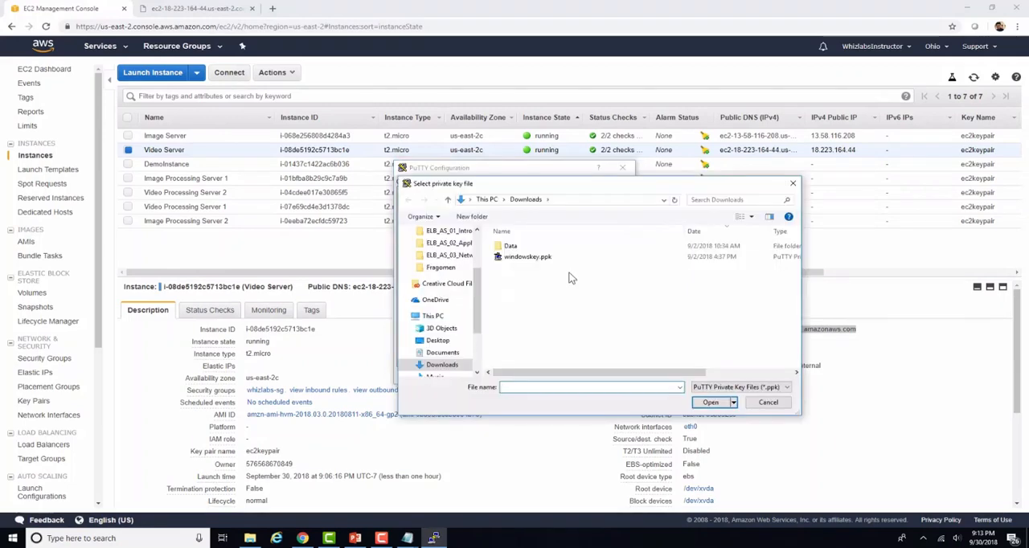
left_click(552, 257)
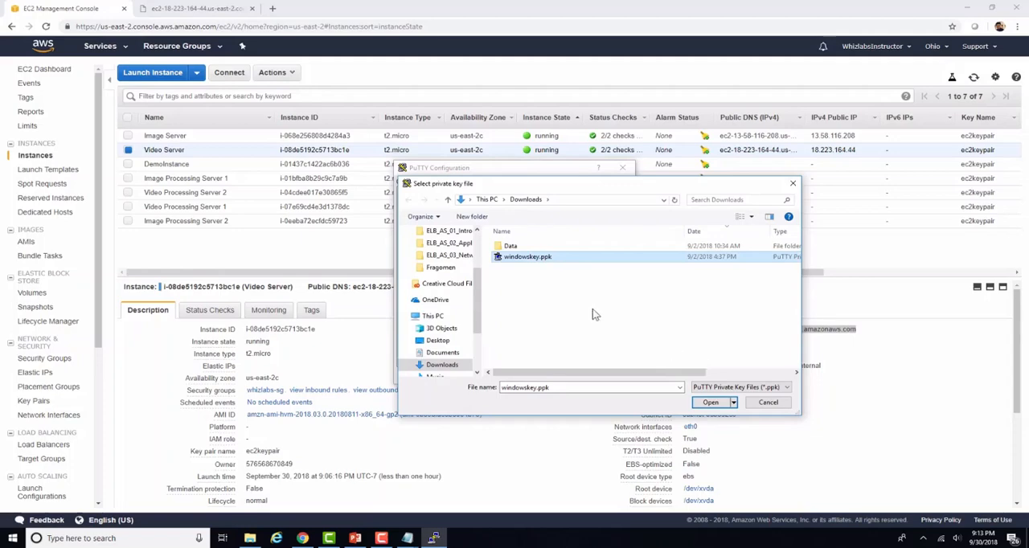
left_click(718, 404)
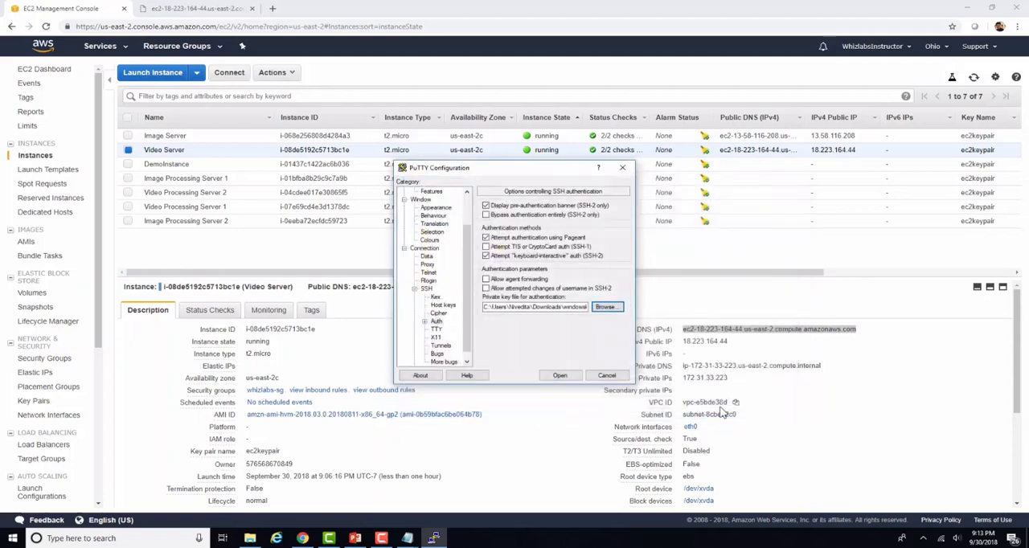
Step: Open the SSH session to the Video Server, trust its host key, and move the terminal window toward the screen's centre
left_click(561, 375)
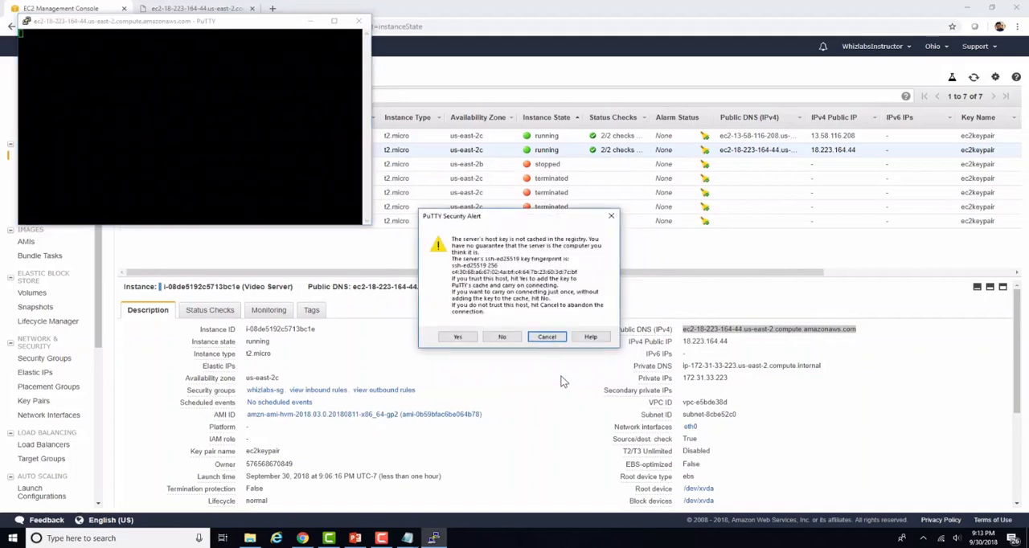
left_click(457, 338)
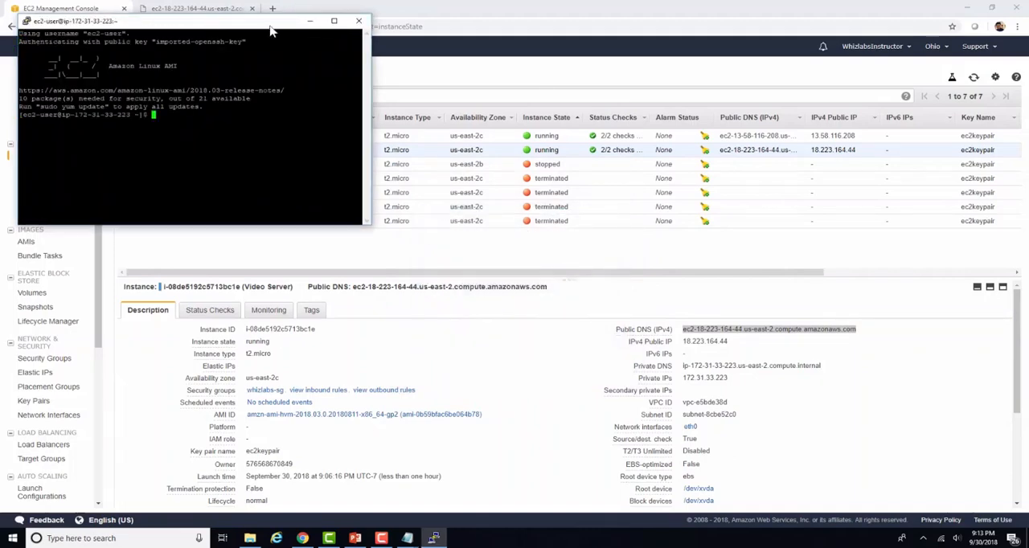
left_click_drag(270, 31, 569, 162)
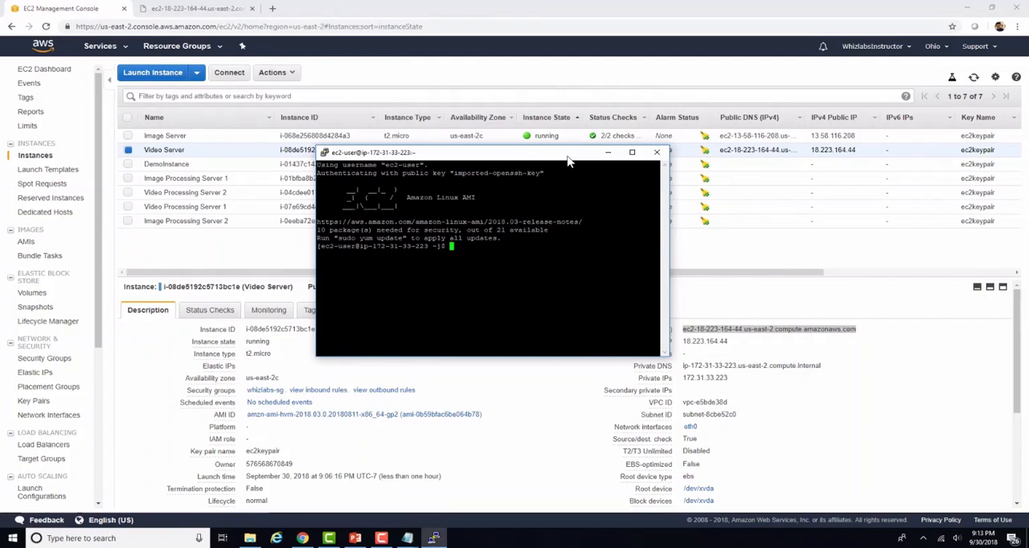
Step: Switch to the root user with sudo su and change the directory to /etc/httpd/conf
type("sudo su")
key("Return")
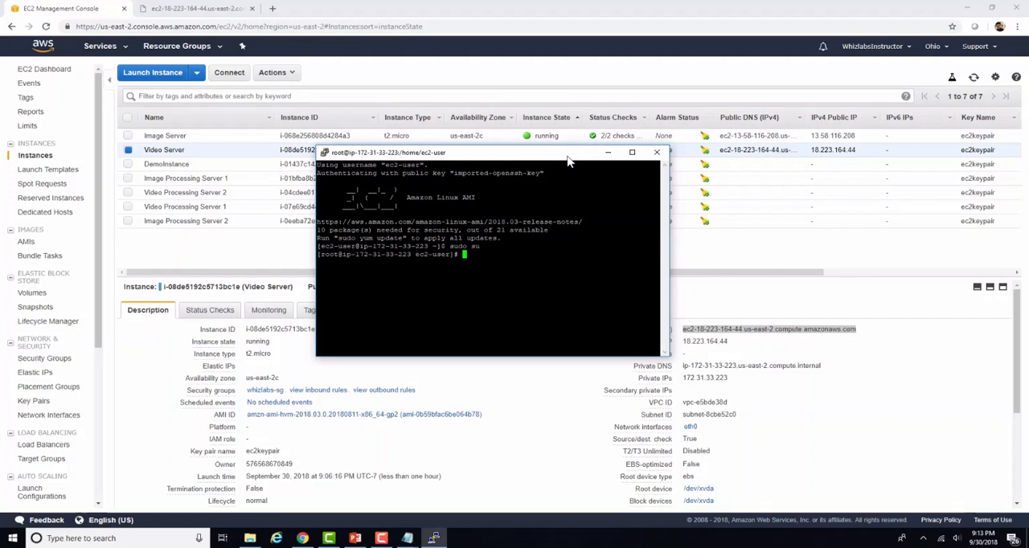
type("cd /etc/http")
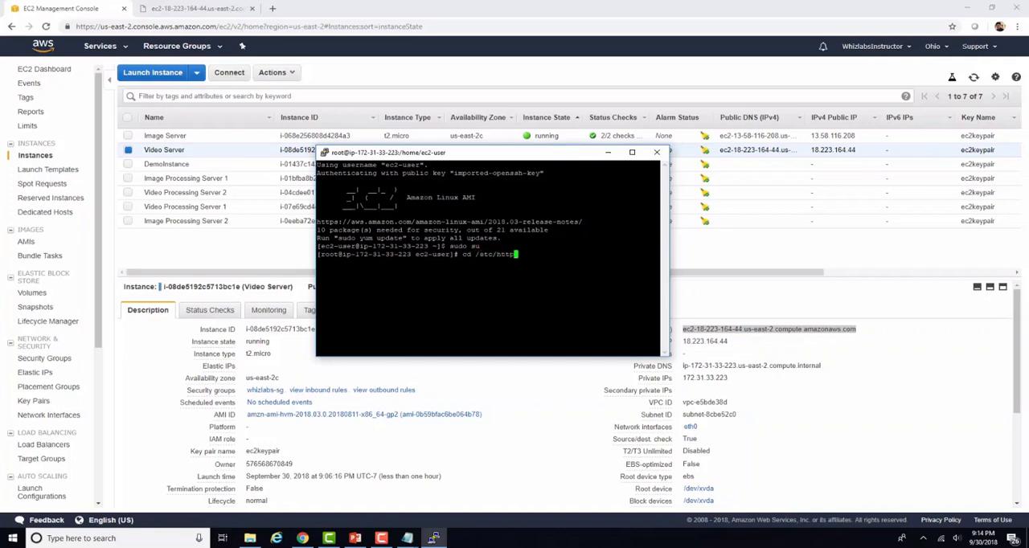
type("d/conf")
key("Return")
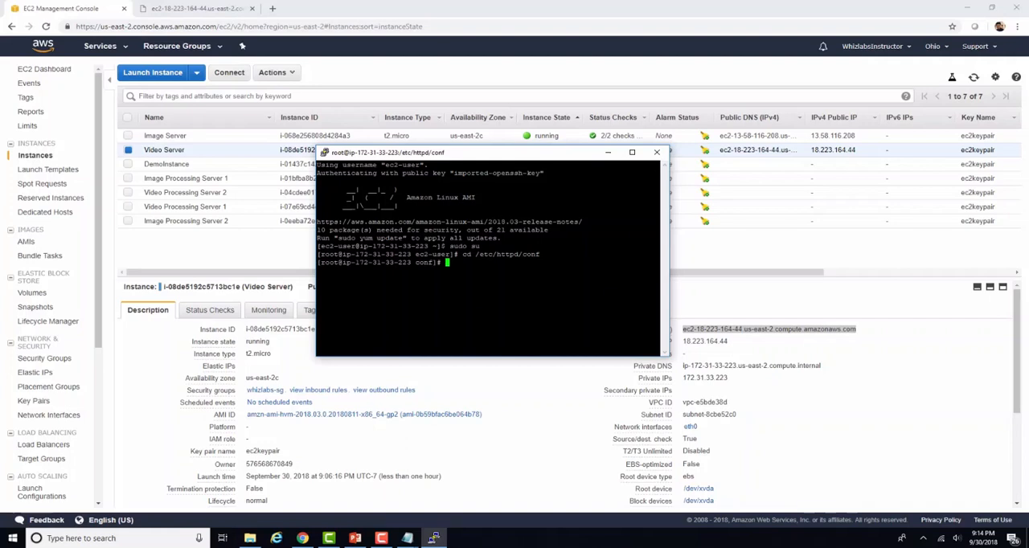
Step: Open the Apache configuration file for editing with sudo nano httpd.conf
type("sudo nano httpd.conf")
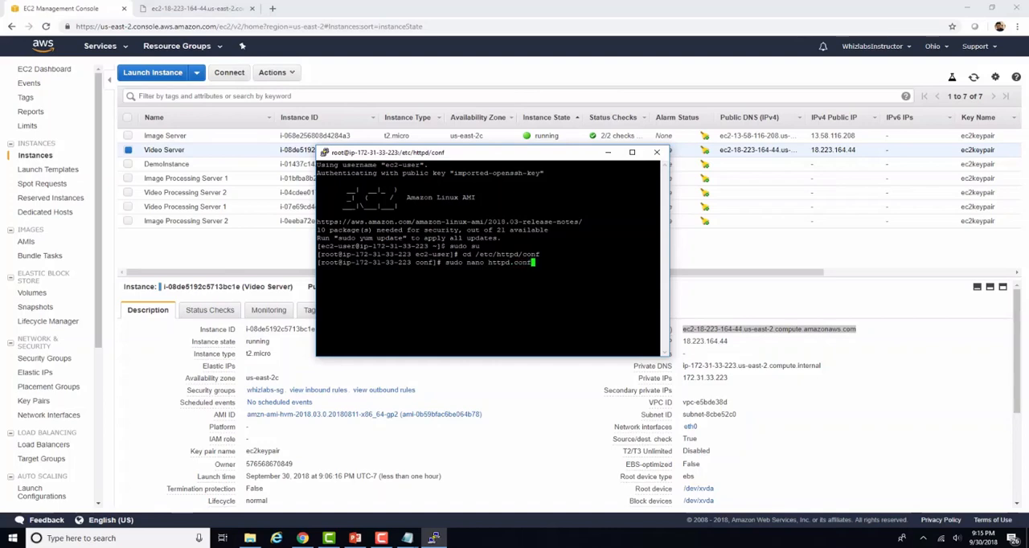
key("Return")
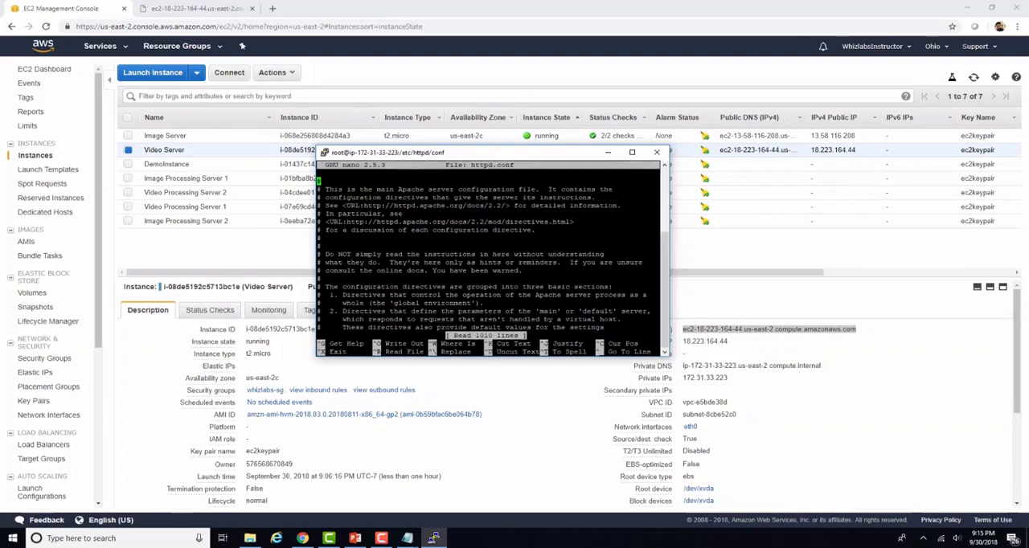
Step: Change the active Listen directive in httpd.conf to port 8080
key("Down")
key("Down")
key("Down")
key("Down")
key("Down")
key("Down")
key("Down")
key("Down")
key("Down")
key("Down")
key("Down")
key("Down")
key("Down")
key("Down")
key("Down")
key("Down")
key("Down")
key("Down")
key("Down")
key("Down")
key("Down")
key("Down")
key("Down")
key("Down")
key("Down")
key("Down")
key("Down")
key("Down")
key("Down")
key("Down")
key("Down")
key("Down")
key("Down")
key("Down")
key("Down")
key("Down")
key("Down")
key("Down")
key("Down")
key("Down")
key("Down")
key("Down")
key("Down")
key("Down")
key("Down")
key("Down")
key("Down")
key("Down")
key("Down")
key("Down")
key("Down")
key("Down")
key("Down")
key("Down")
key("Down")
key("Down")
key("Down")
key("Down")
key("Down")
key("Down")
key("Down")
key("Down")
key("Down")
key("Down")
key("Down")
key("Down")
key("Down")
key("Down")
key("Down")
key("Down")
key("Down")
key("Down")
key("Down")
key("Down")
key("Down")
key("Down")
key("Down")
key("Down")
key("Down")
key("Down")
key("Down")
key("Down")
key("Down")
key("Down")
key("Down")
key("Down")
key("Down")
key("Down")
key("Down")
key("Down")
key("Down")
key("Down")
key("Down")
key("Down")
key("Down")
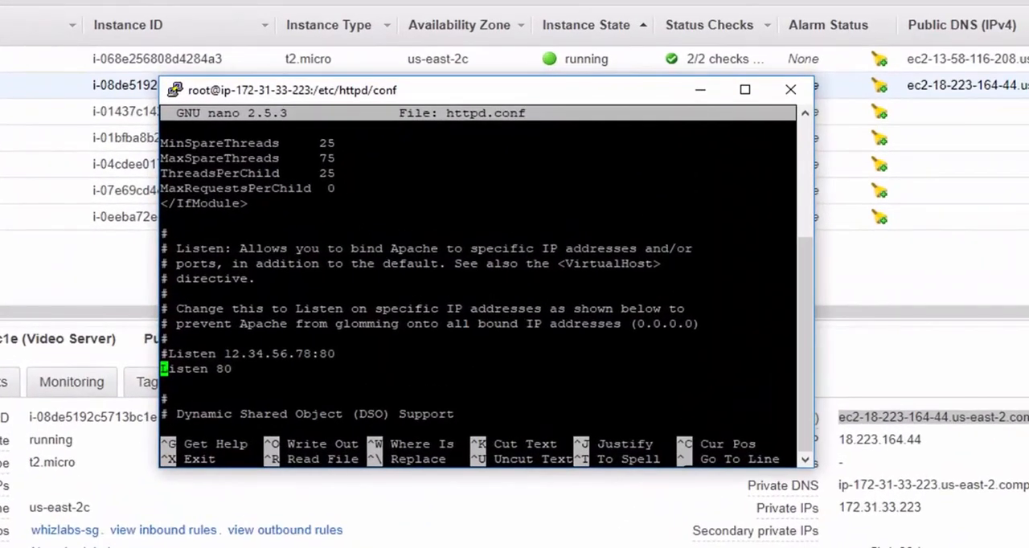
key("Right")
key("Right")
key("Right")
key("Right")
key("Right")
key("Right")
key("Right")
key("Right")
key("Right")
type("80")
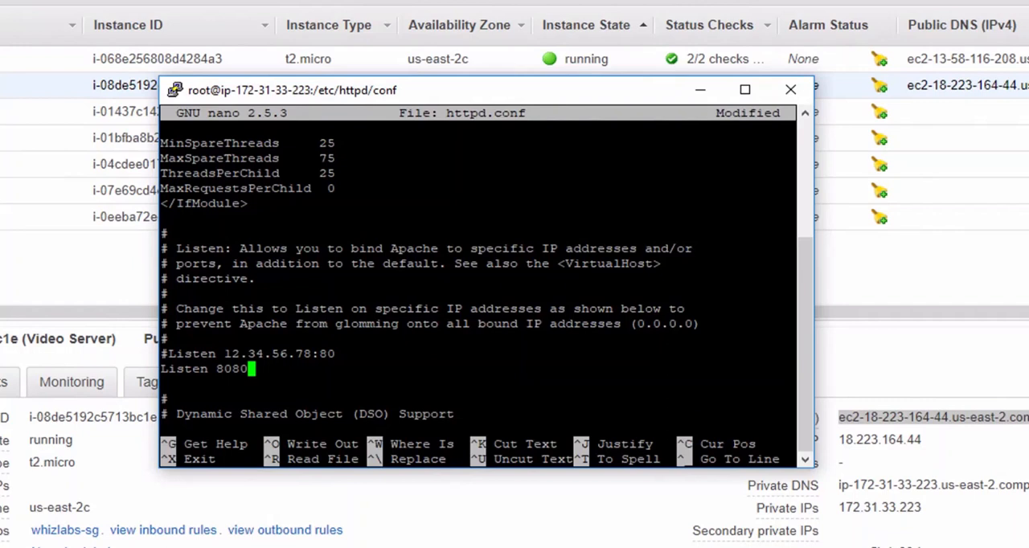
Step: Save the changes under the file name httpd.conf and exit nano
key("ctrl+x")
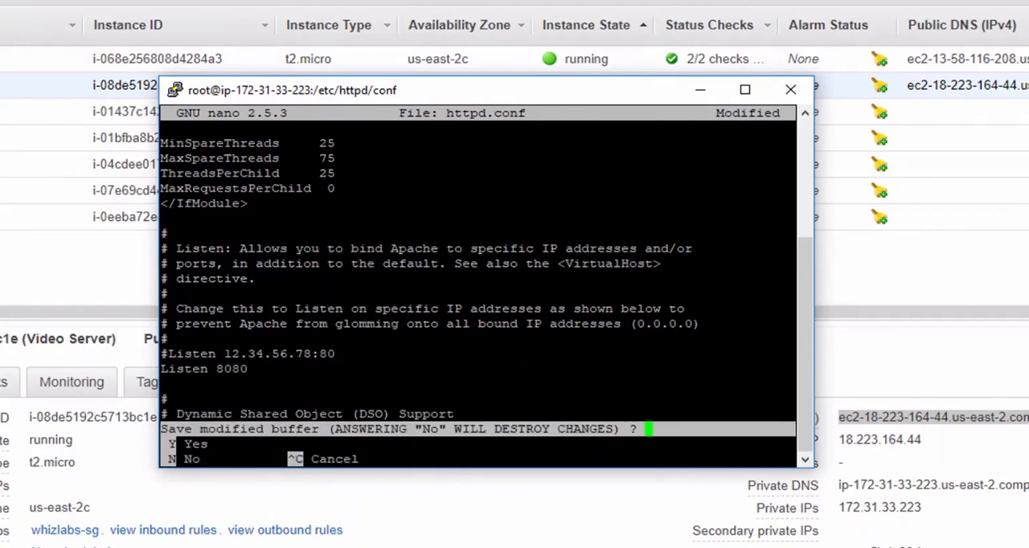
key("y")
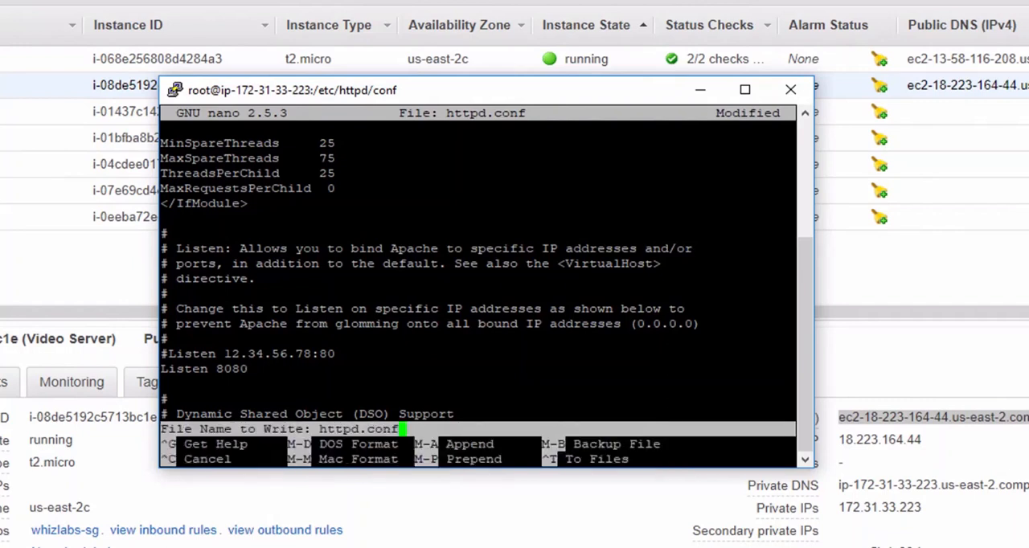
key("Return")
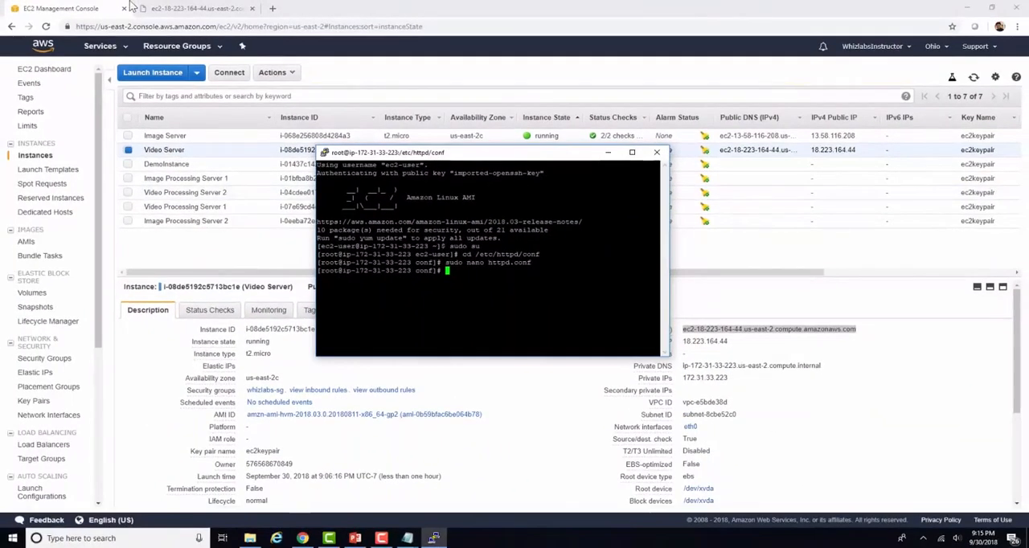
Step: Reload the Video Server's address on port 8080 in the browser, then return to the PuTTY terminal
left_click(192, 8)
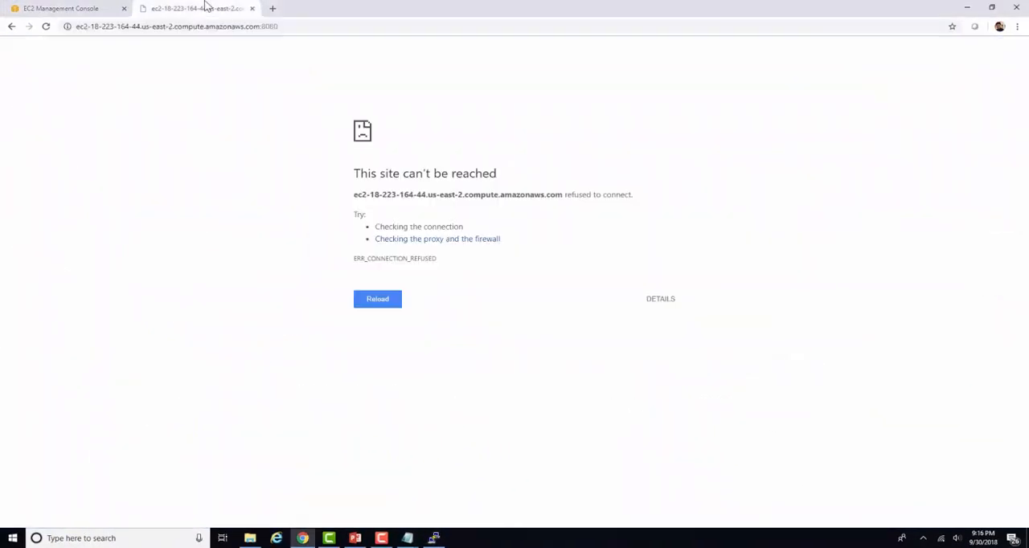
left_click(312, 29)
left_click(312, 29)
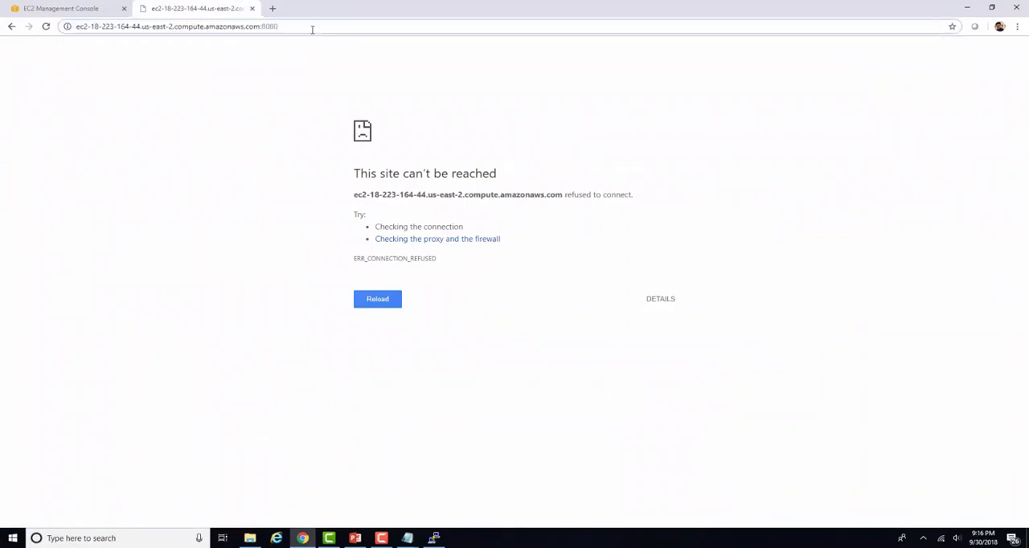
key("Return")
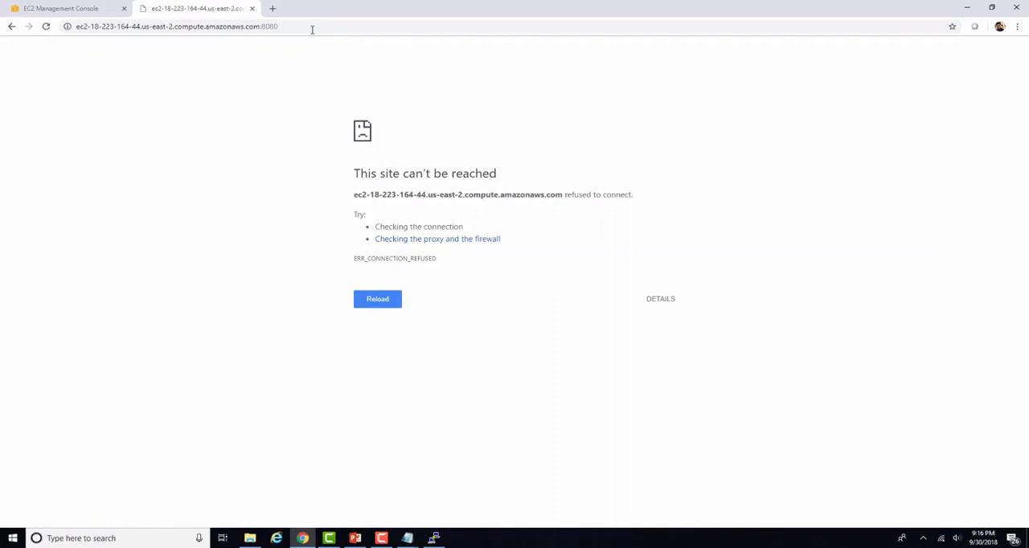
left_click(434, 538)
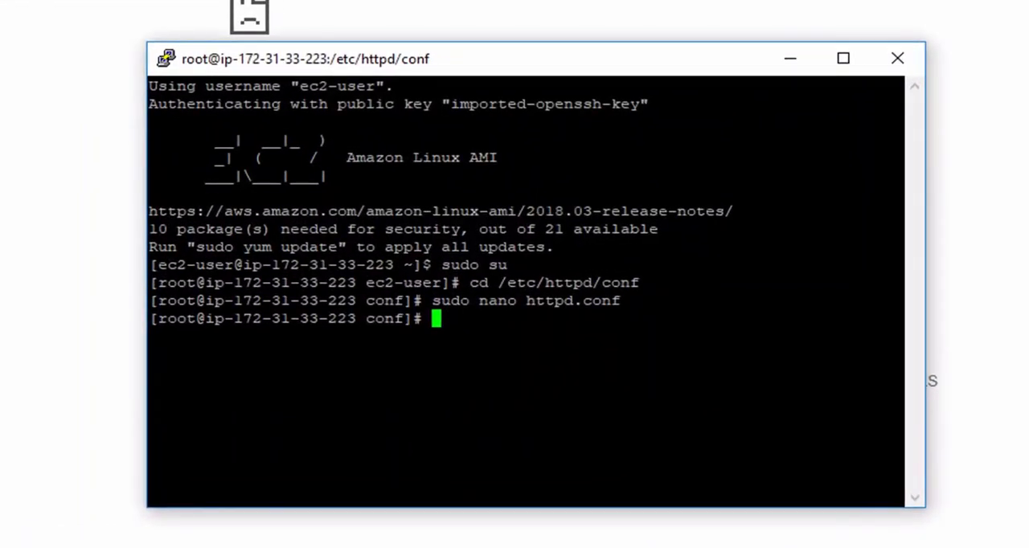
Step: Try to stop Apache by running the command server httpd stop in the terminal
type("server httpd stop")
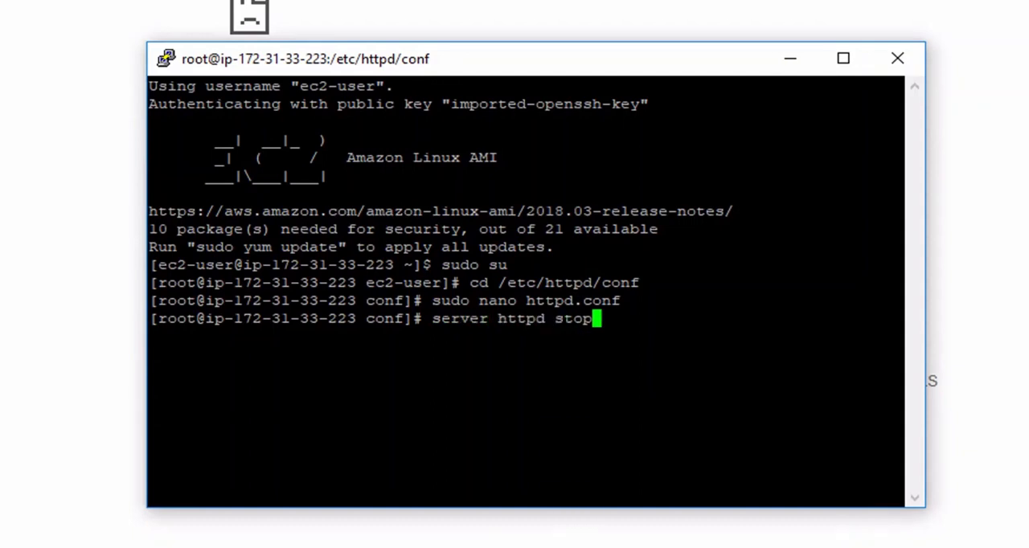
key("Return")
Step: Stop the Apache web server by running service httpd stop
type("service")
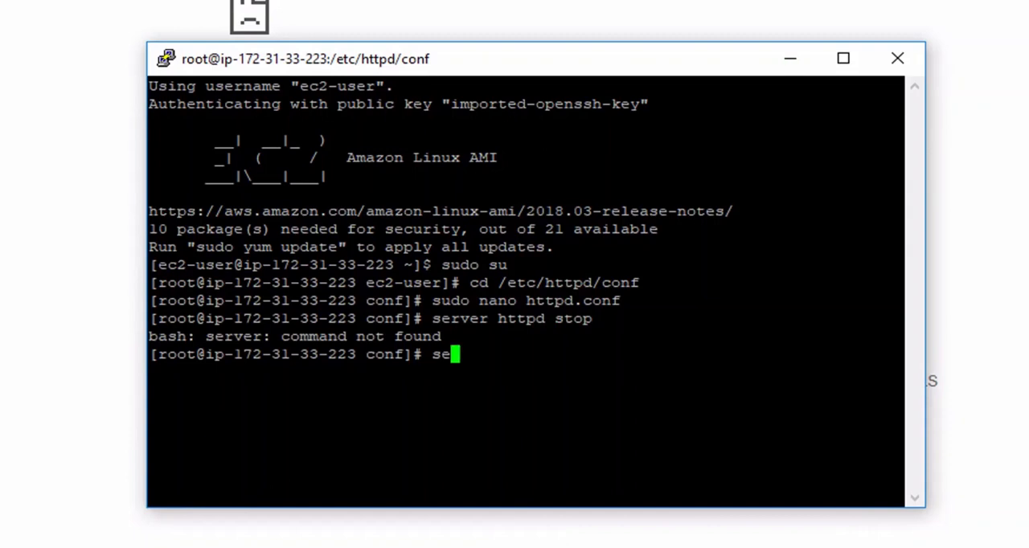
type(" http")
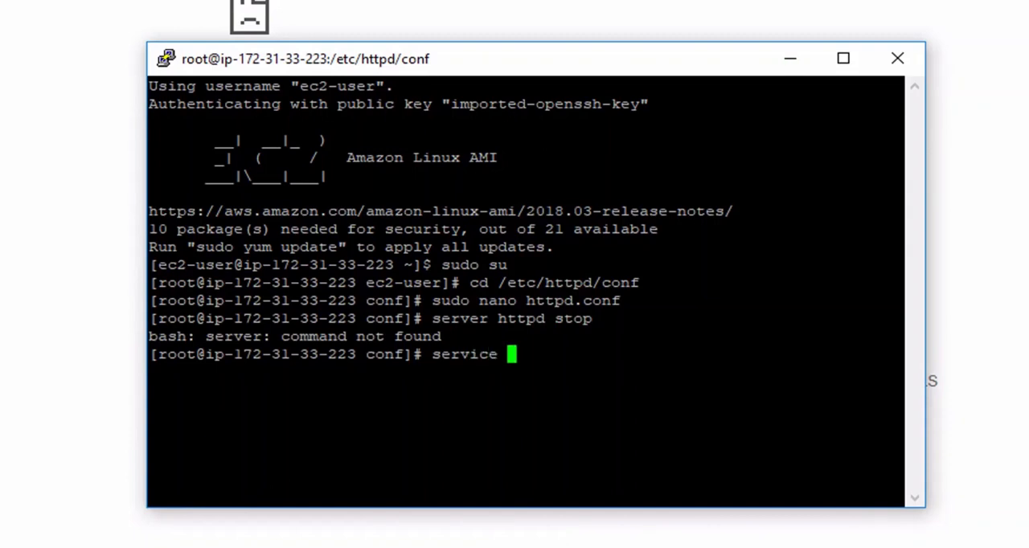
type("d stop")
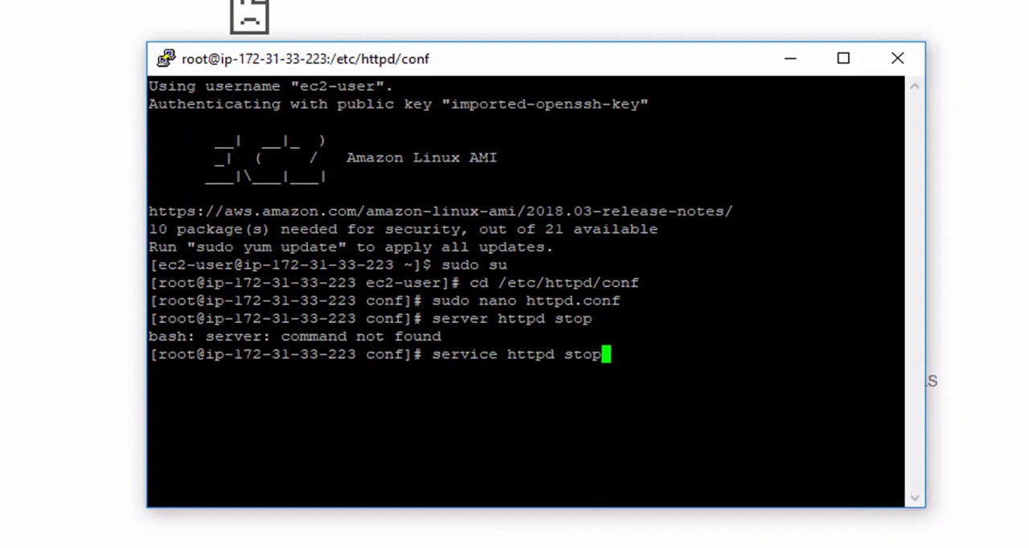
key("Return")
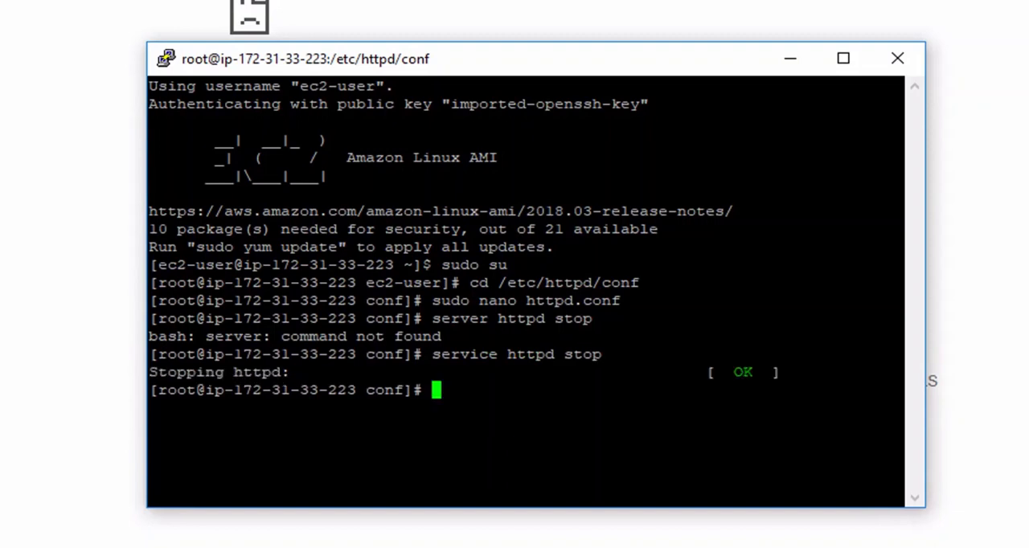
Step: Start the Apache web server again by running service httpd start
key("Up")
key("BackSpace")
key("BackSpace")
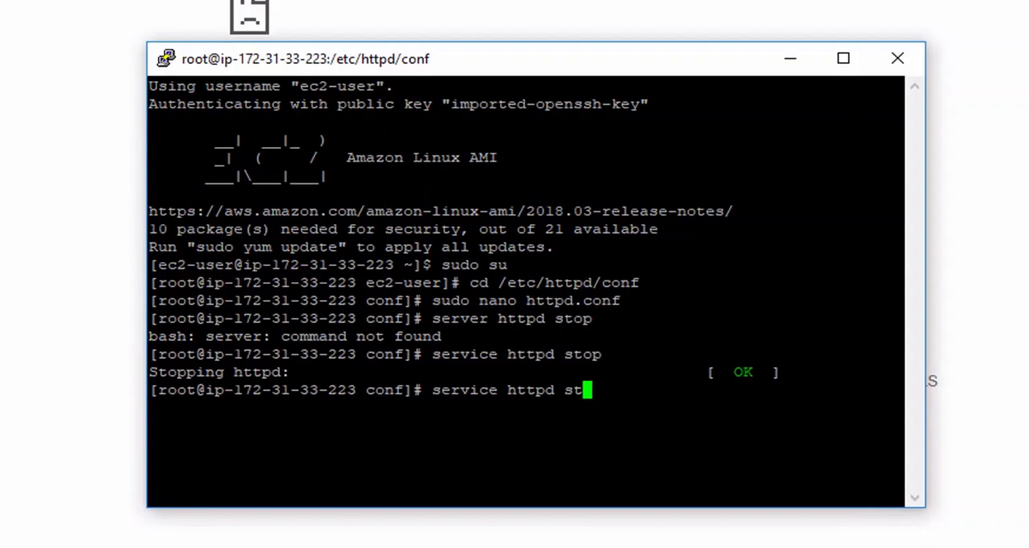
type("art")
key("Return")
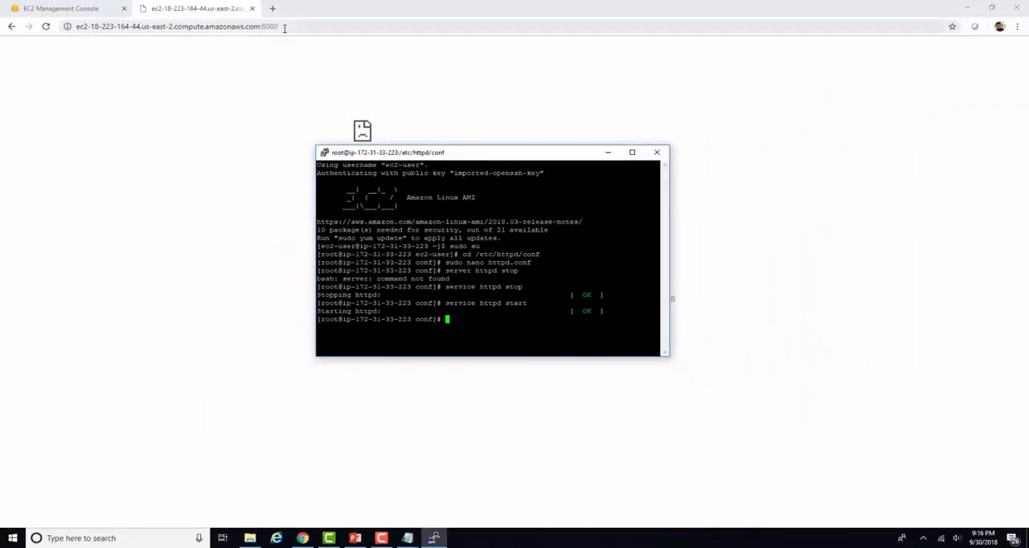
Step: Switch to the Chrome browser and load the Video Server's home page on port 8080
left_click(284, 27)
left_click(284, 26)
key("Return")
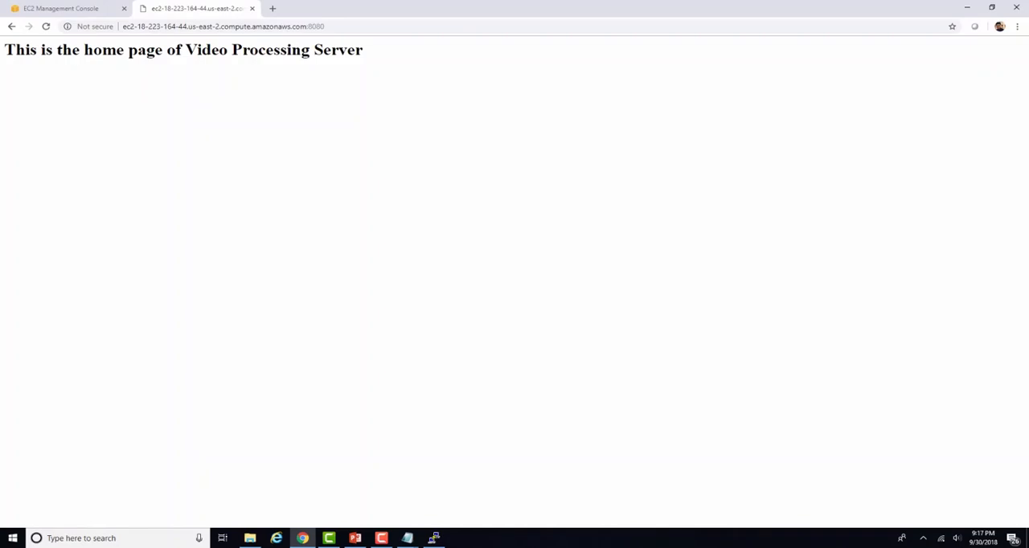
Step: Open the path /videos/html on the Video Server's port 8080 address in the browser
left_click(542, 27)
left_click(542, 27)
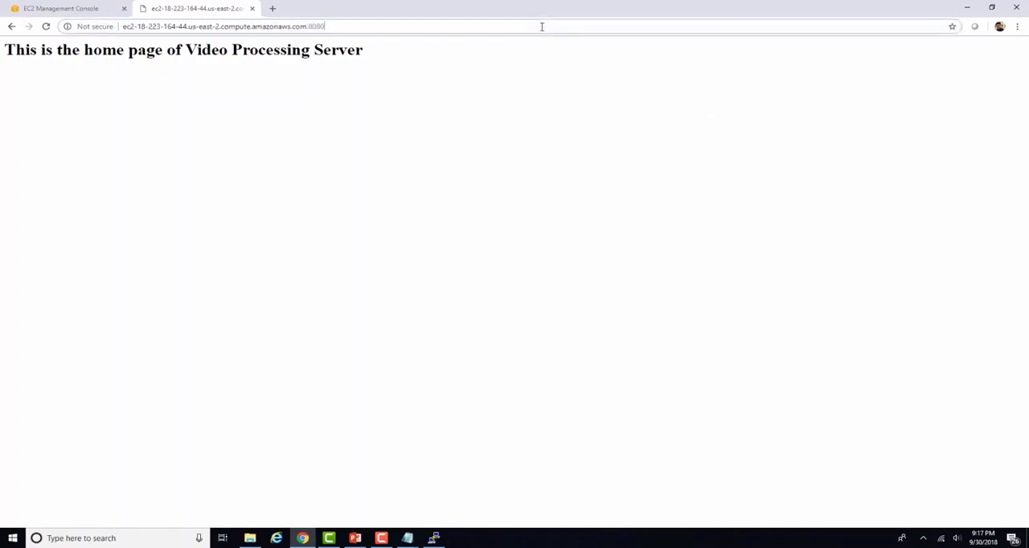
type("/")
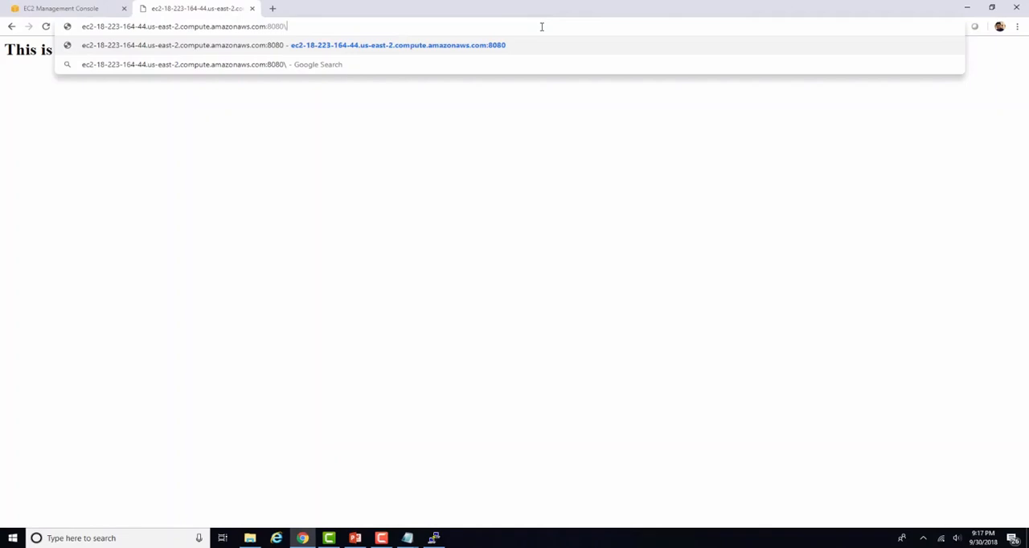
type("vid")
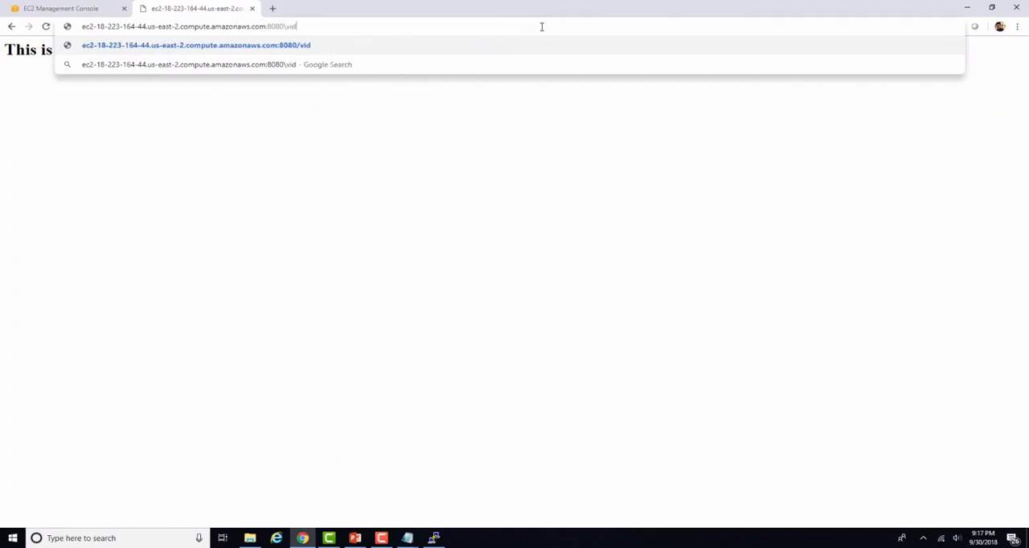
type("eos/html")
key("Return")
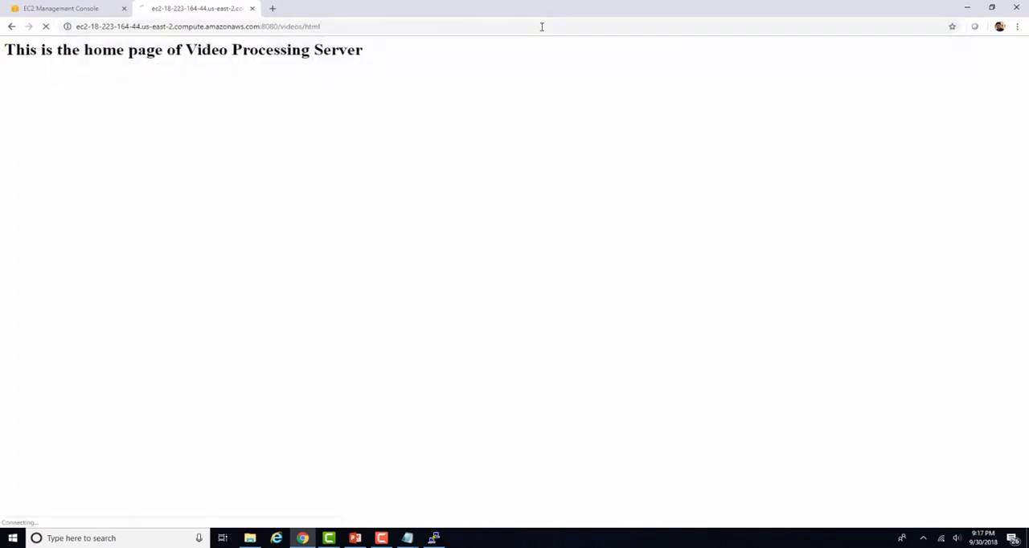
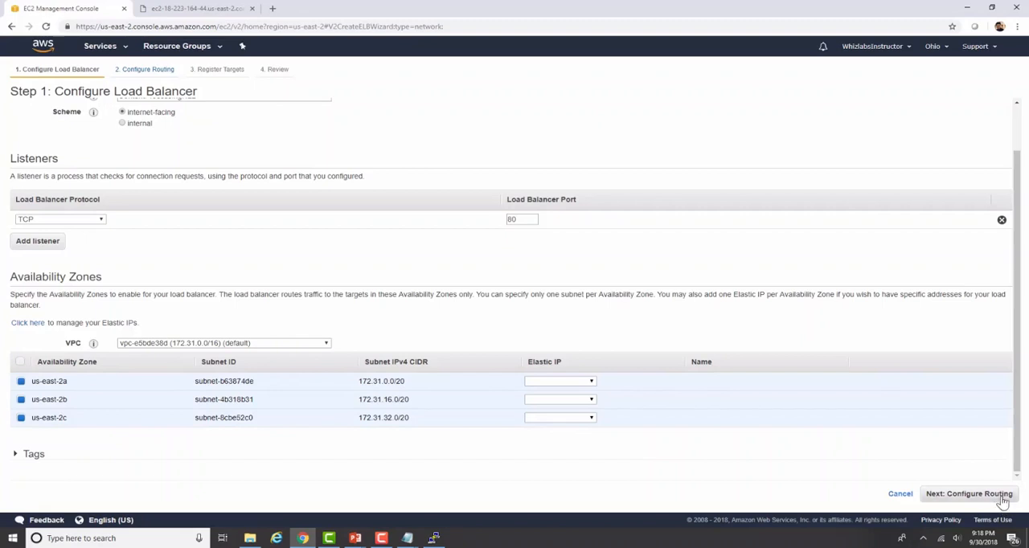
Step: Route the load balancer to the existing target group TG-Images and expand its advanced health check settings
left_click(1003, 499)
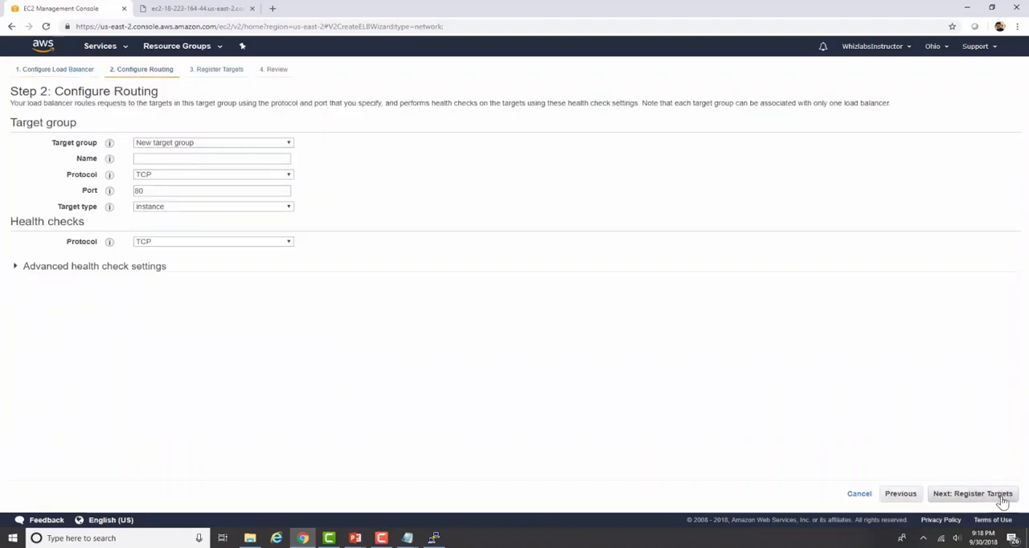
left_click(288, 143)
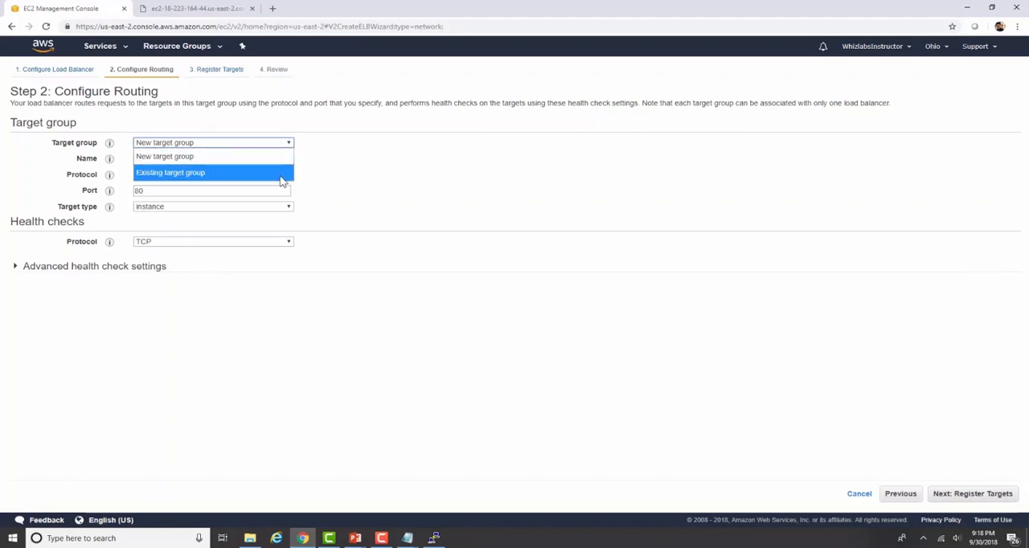
left_click(283, 173)
left_click(289, 164)
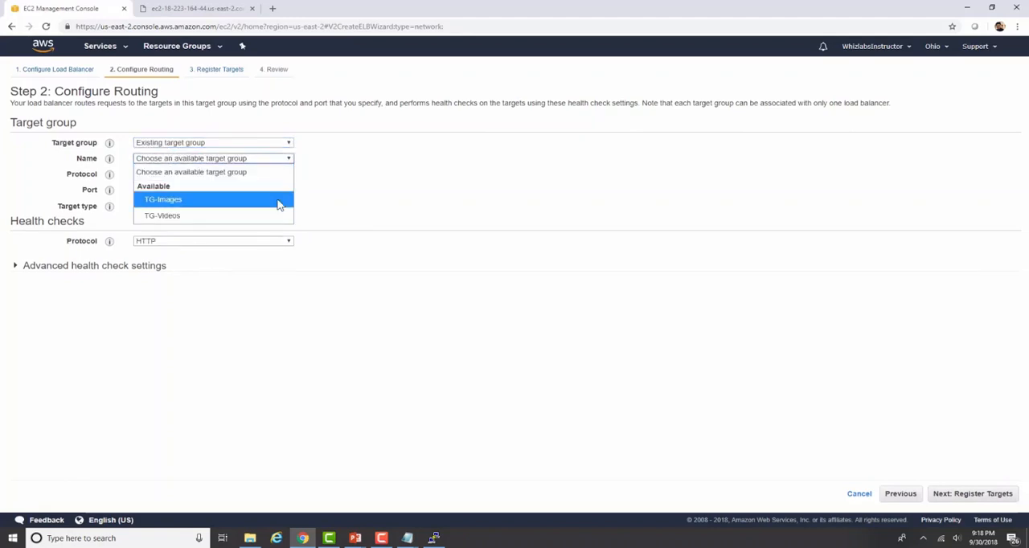
left_click(277, 201)
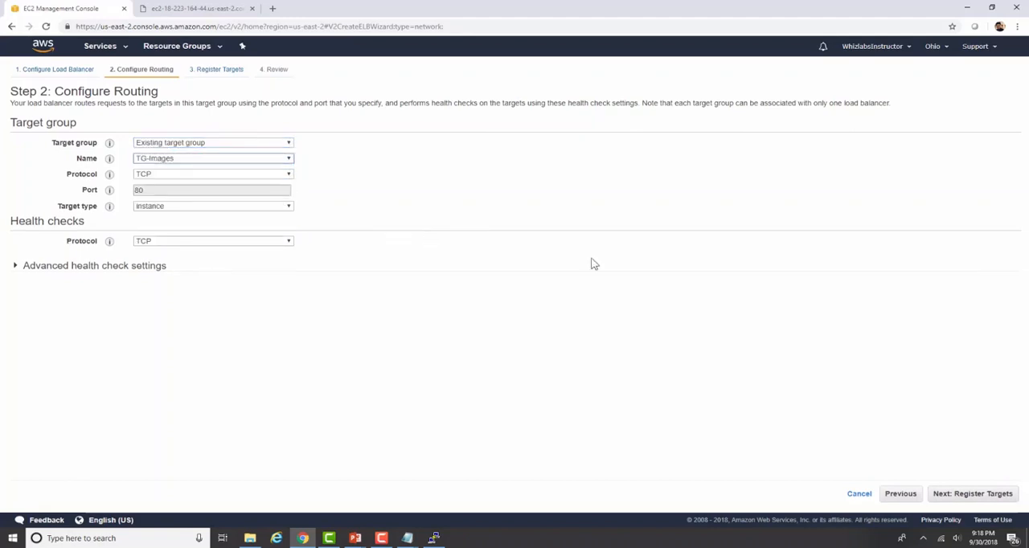
left_click(153, 267)
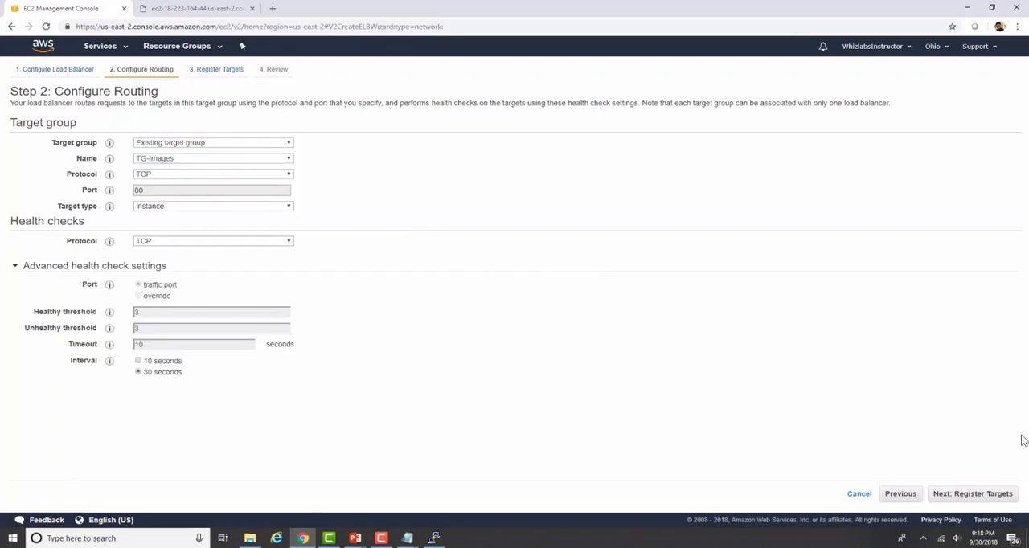
Step: Accept the registered targets and reviewed settings, create the ContentProcessingNLB load balancer, and close the creation status
left_click(988, 493)
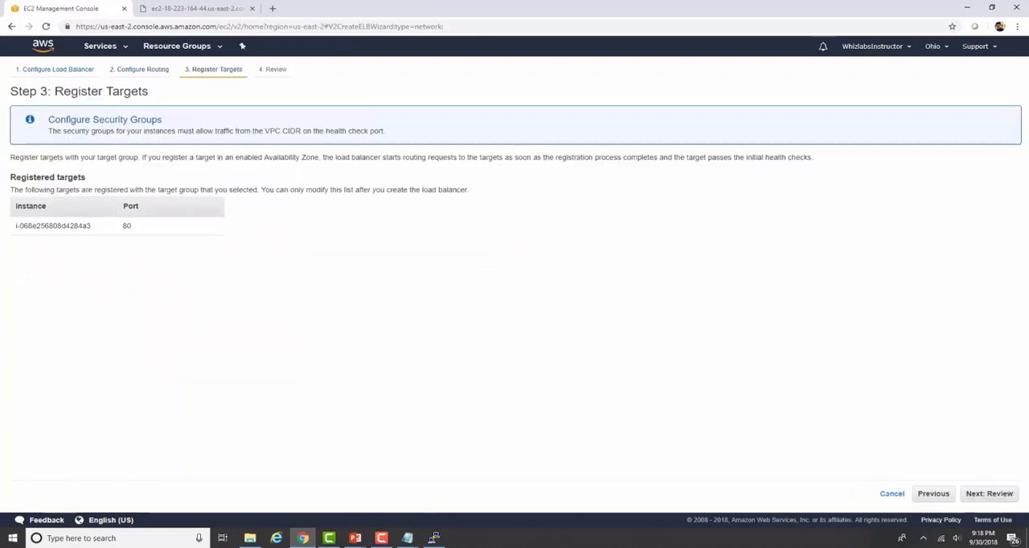
left_click(1002, 494)
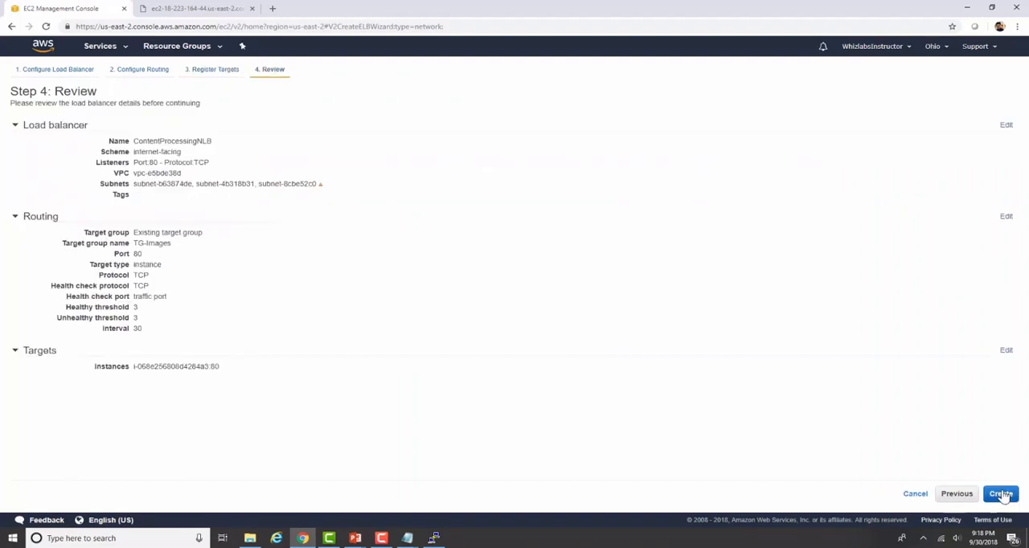
left_click(1007, 498)
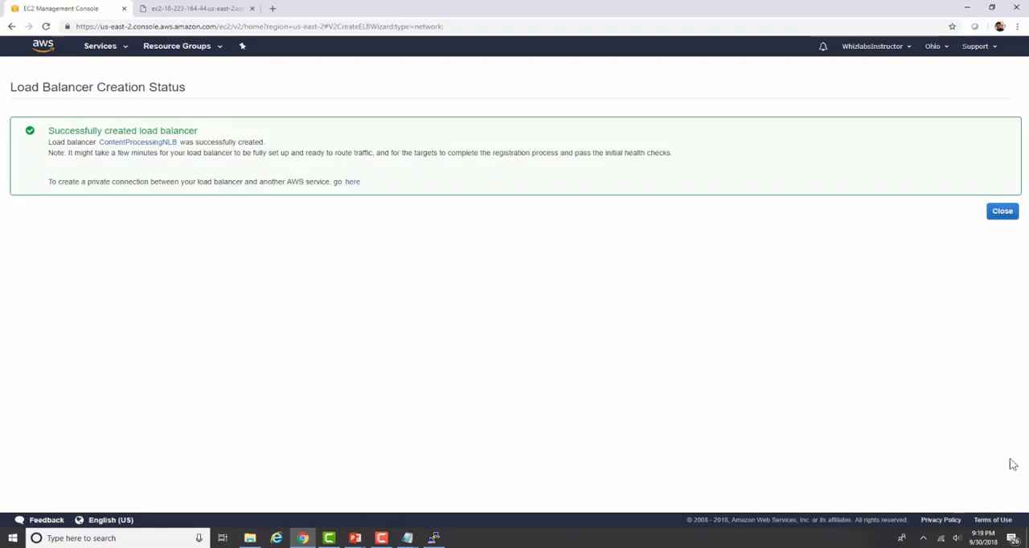
left_click(1002, 212)
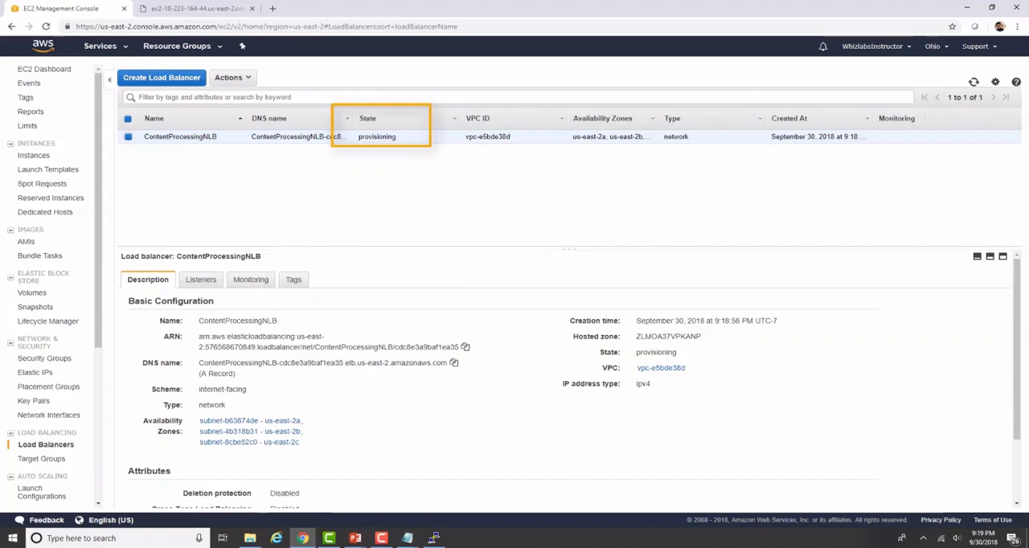
Step: Start a new listener on ContentProcessingNLB and set its TCP port to 8080
left_click(200, 281)
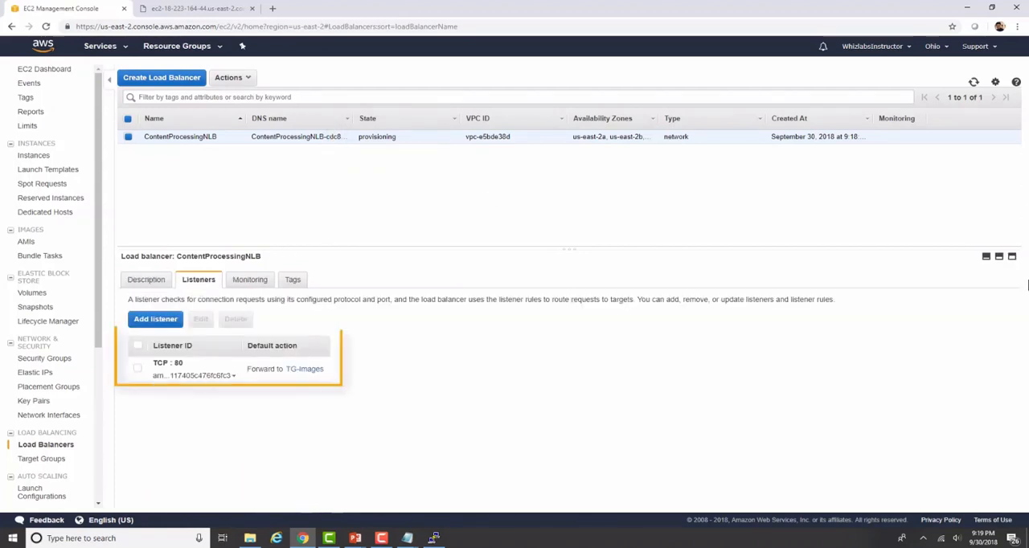
left_click(169, 326)
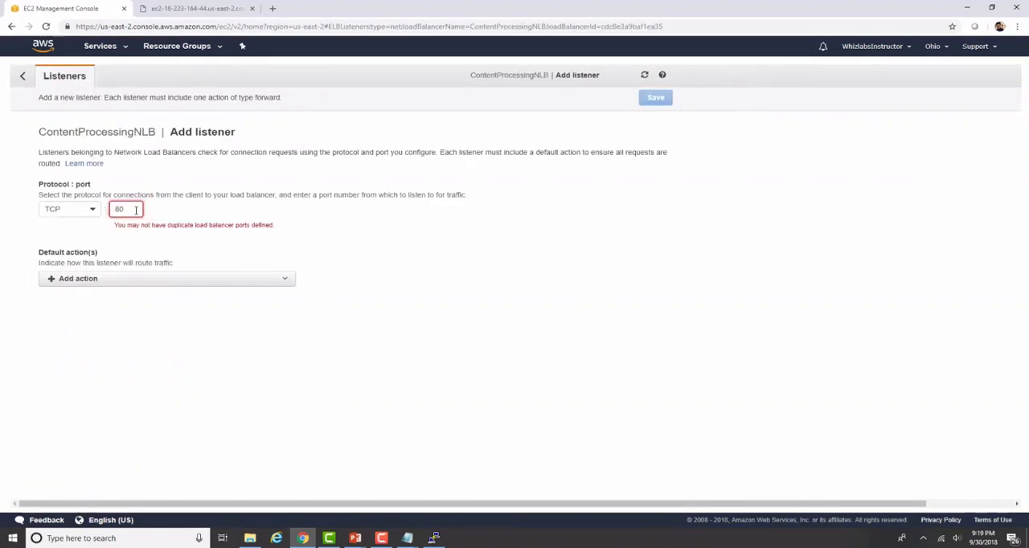
left_click(136, 210)
type("80")
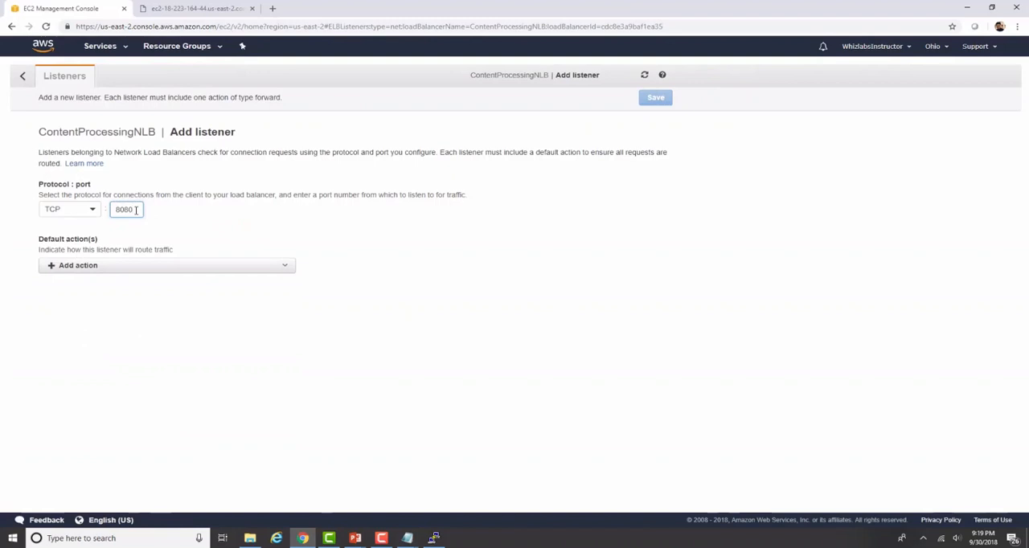
Step: Set the new listener's default action to forward to TG-Videos, save the listener, and return to the load balancer list
left_click(161, 270)
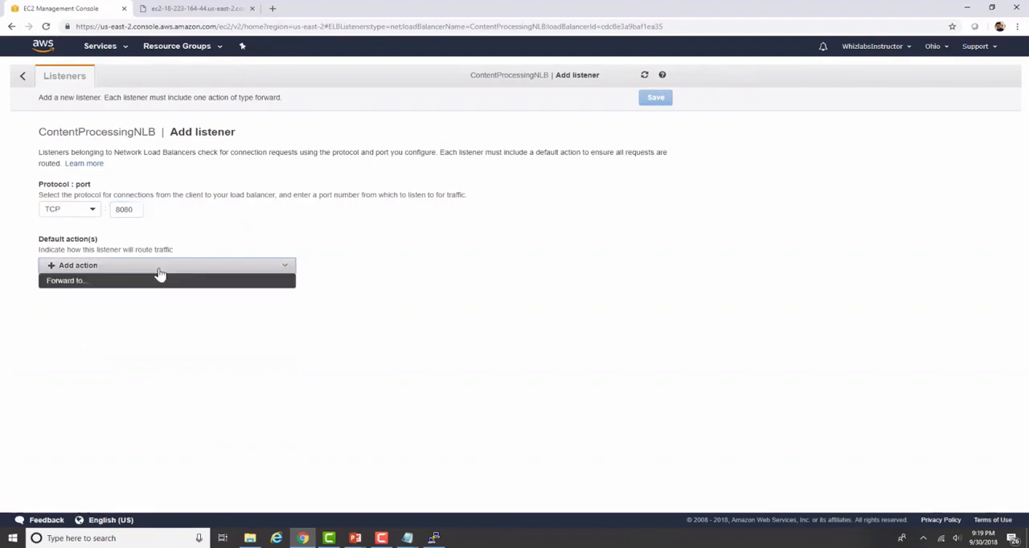
left_click(147, 283)
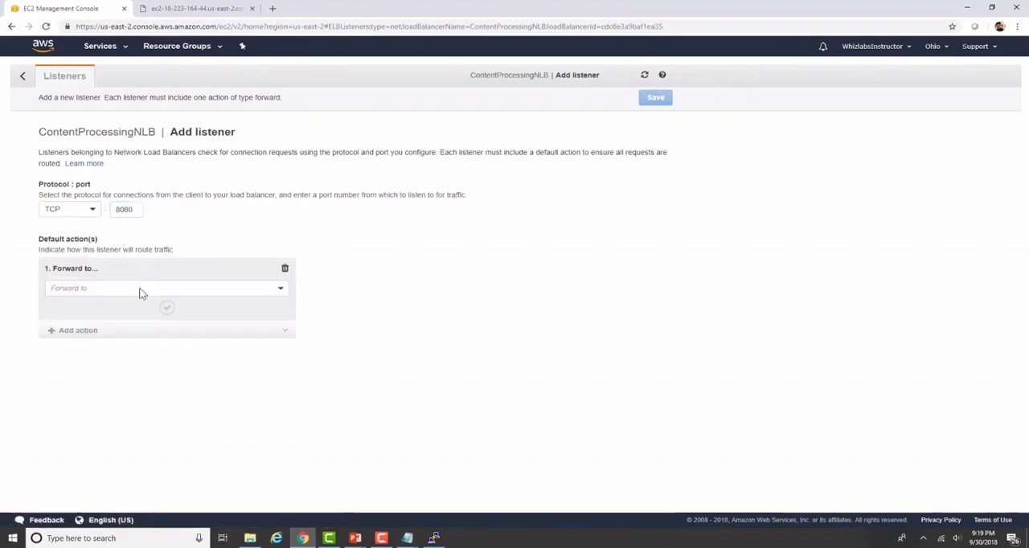
left_click(137, 289)
left_click(125, 320)
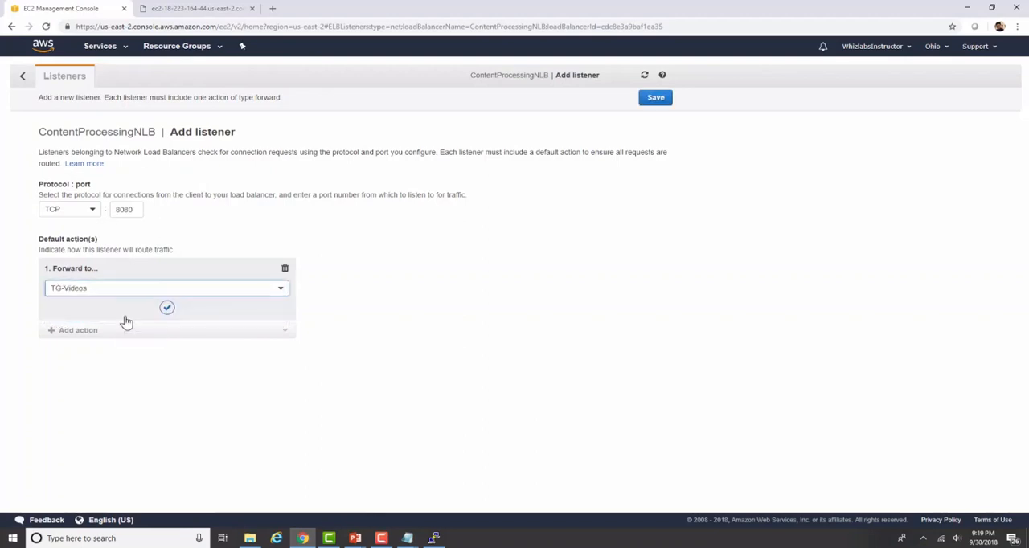
left_click(166, 310)
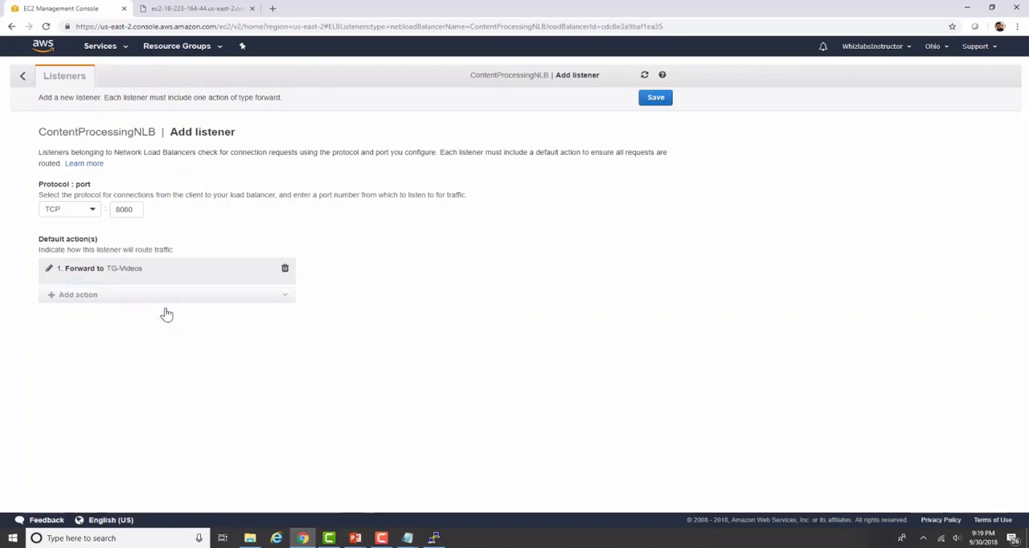
left_click(656, 98)
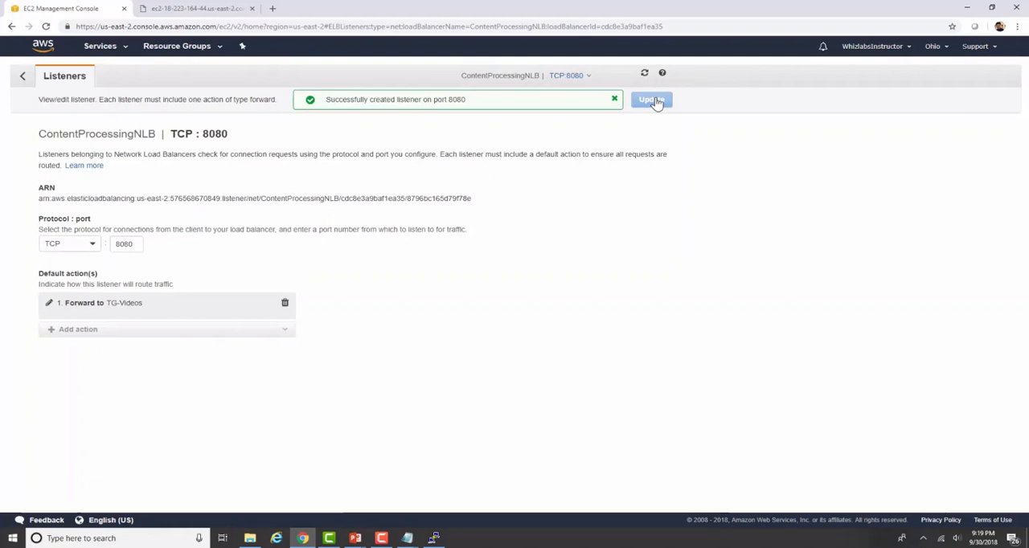
left_click(22, 77)
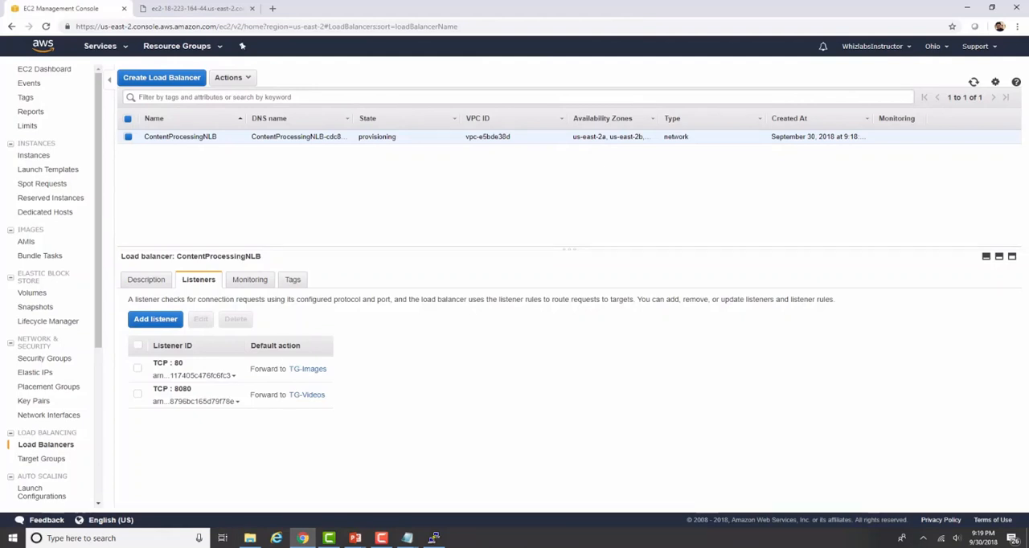
Step: Switch to PowerPoint to review the Network Load Balancer demonstration diagram and return to the browser
left_click(358, 538)
left_click(412, 495)
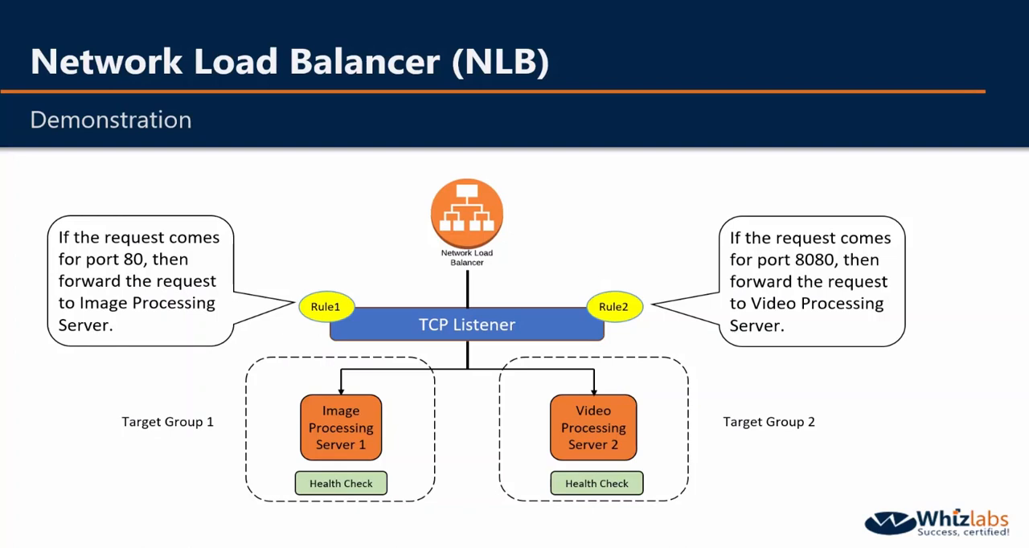
key("alt+Tab")
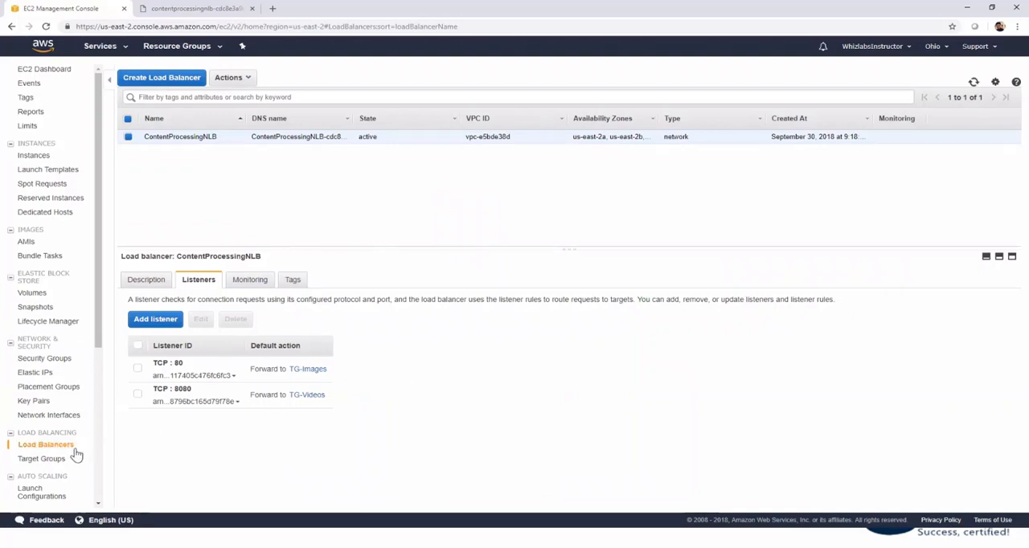
Step: Register the Video Server instance with target group TG-Videos on port 8080 and check the registered targets of TG-Images
left_click(56, 465)
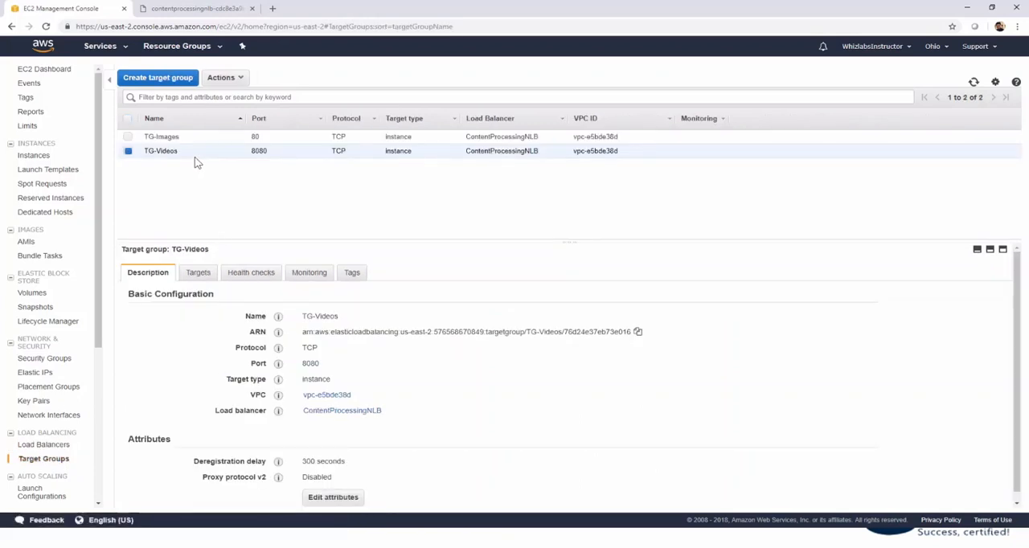
left_click(203, 276)
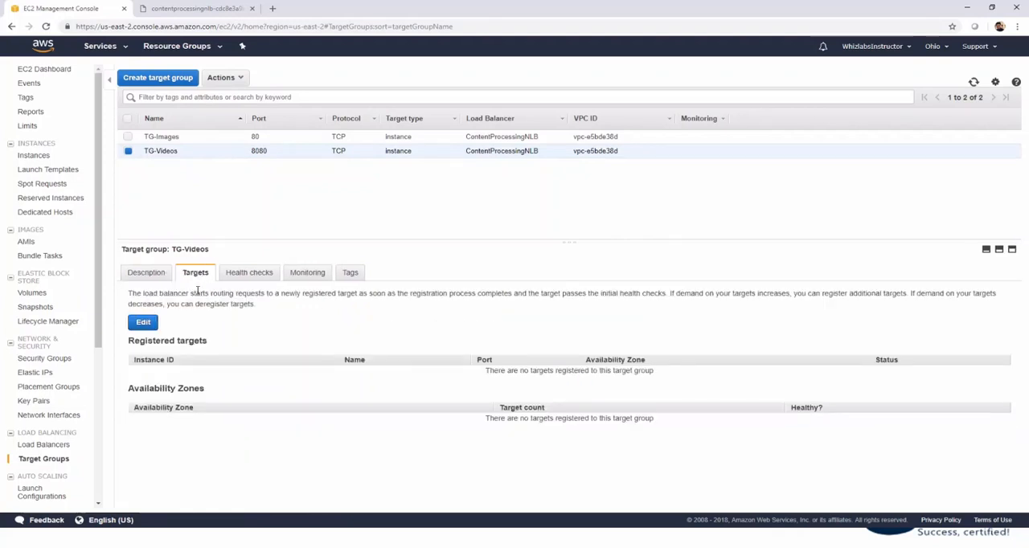
left_click(150, 323)
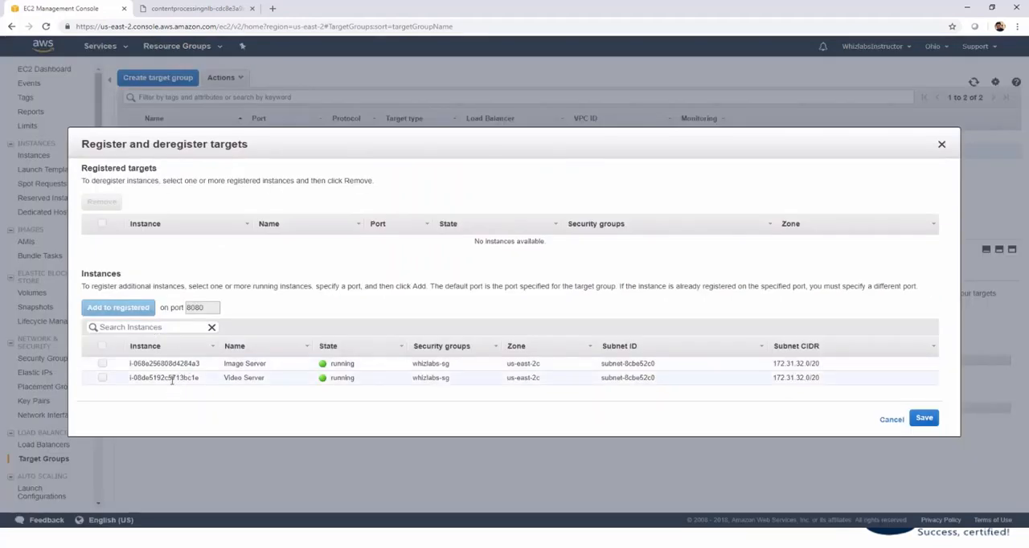
left_click(103, 377)
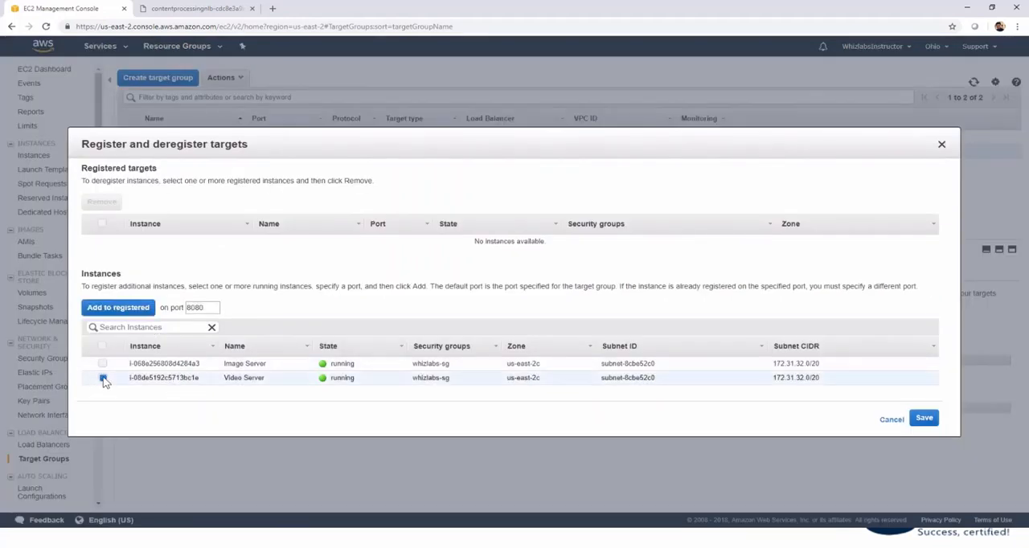
left_click(120, 310)
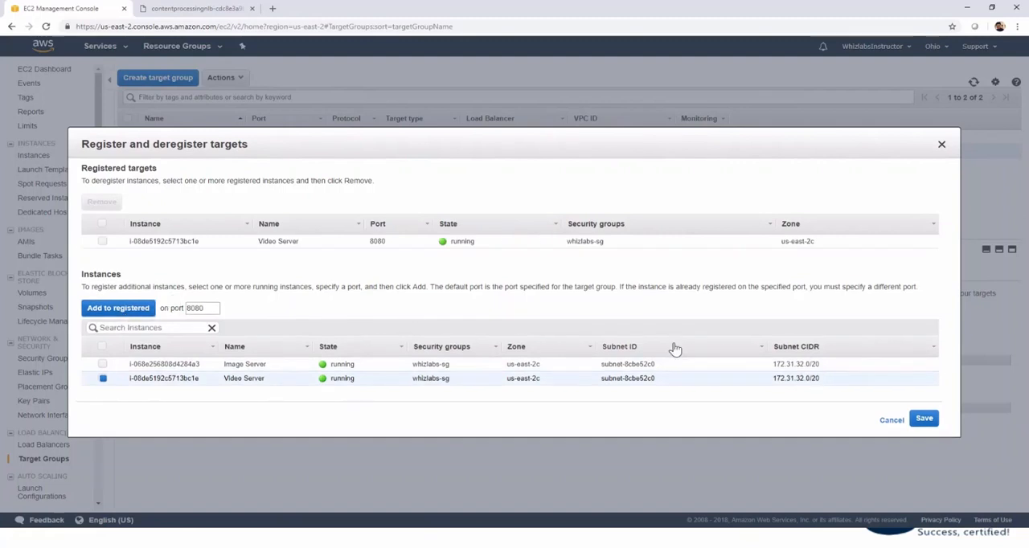
left_click(927, 423)
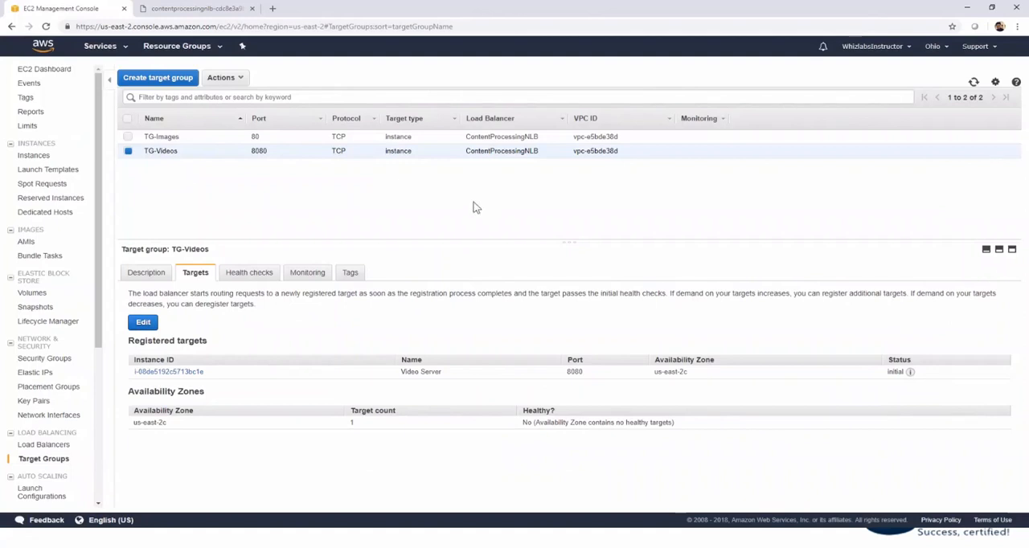
left_click(211, 138)
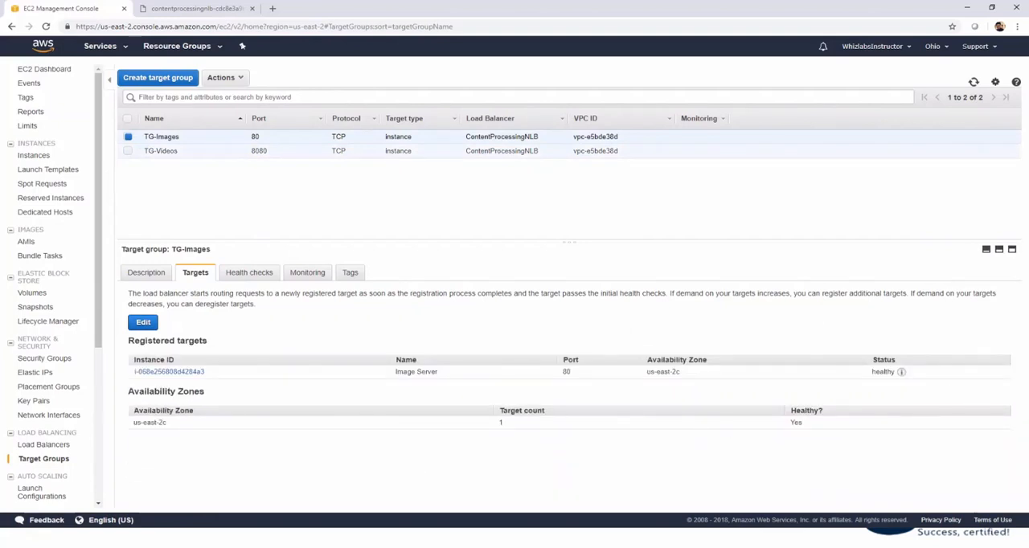
Step: Open the DNS name of ContentProcessingNLB from its load balancer description in a new browser tab
left_click(43, 446)
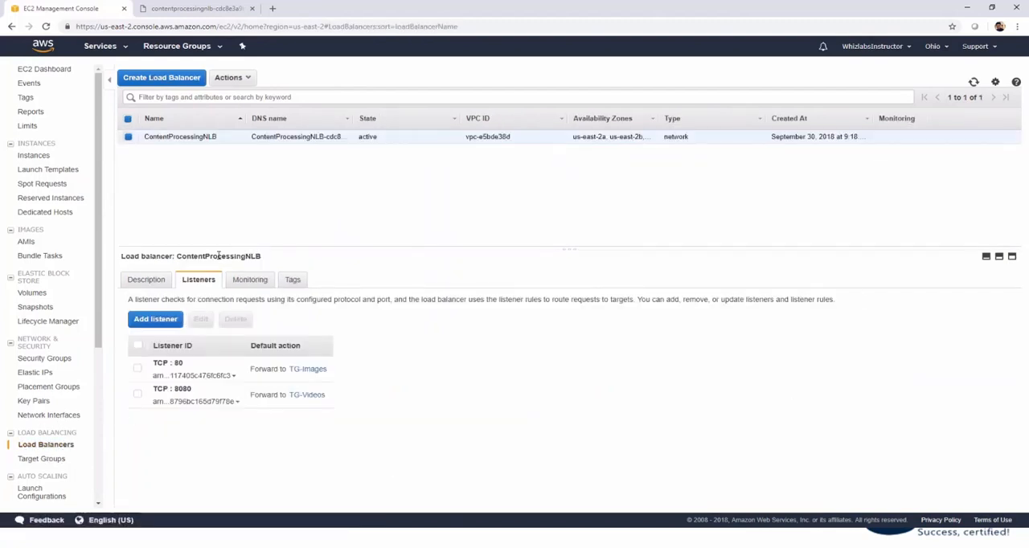
left_click(144, 283)
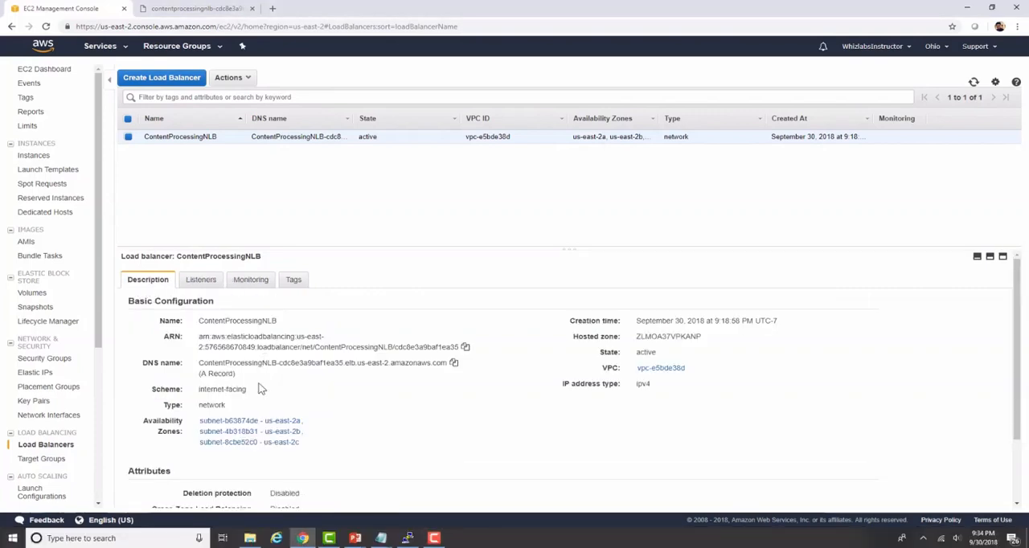
left_click_drag(200, 363, 448, 363)
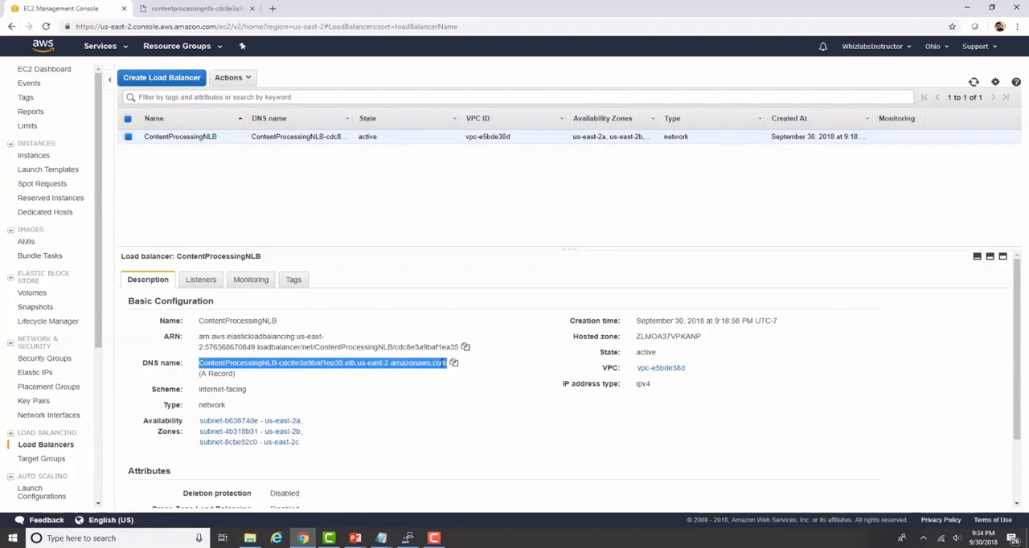
right_click(456, 362)
right_click(440, 366)
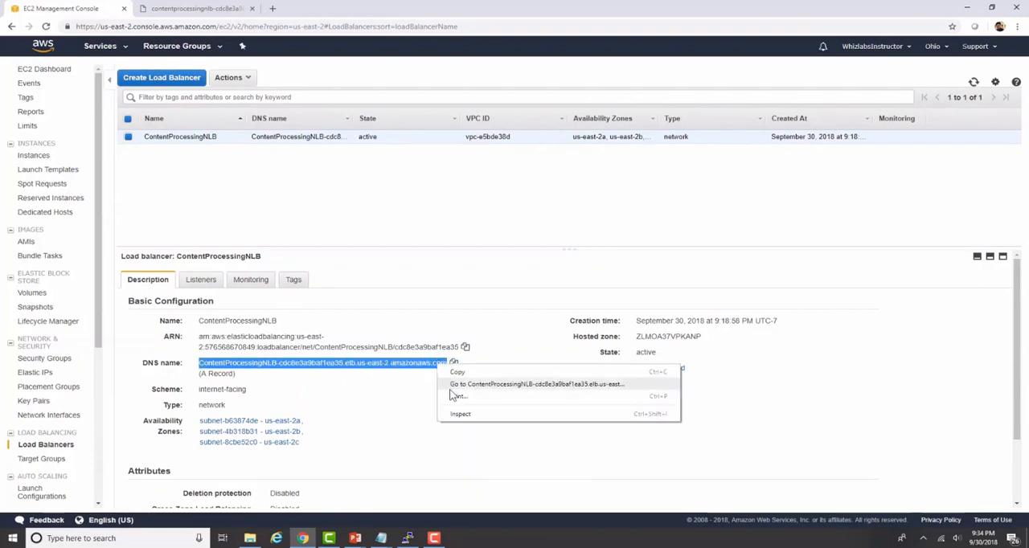
left_click(450, 385)
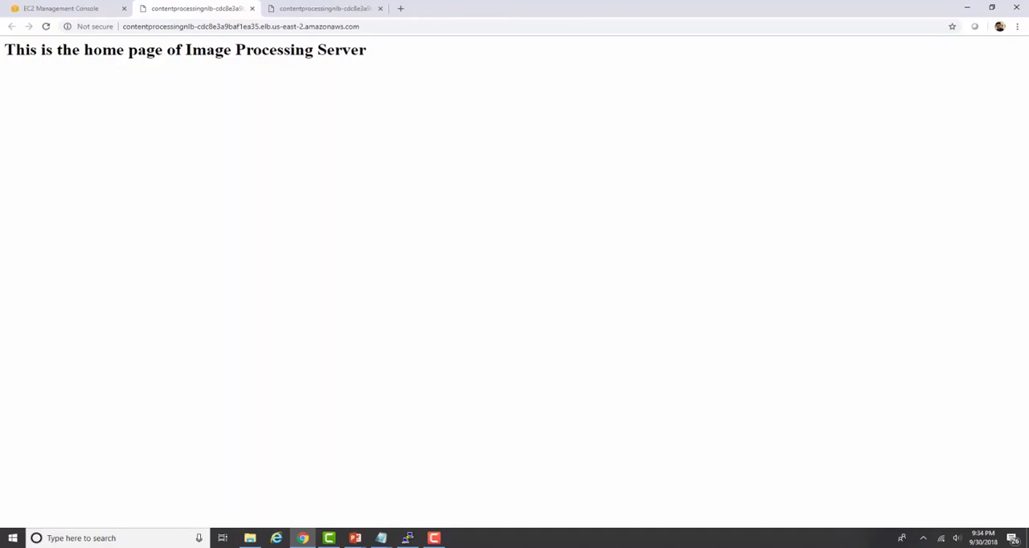
Step: Load the ContentProcessingNLB address with port 80 specified explicitly
left_click(399, 29)
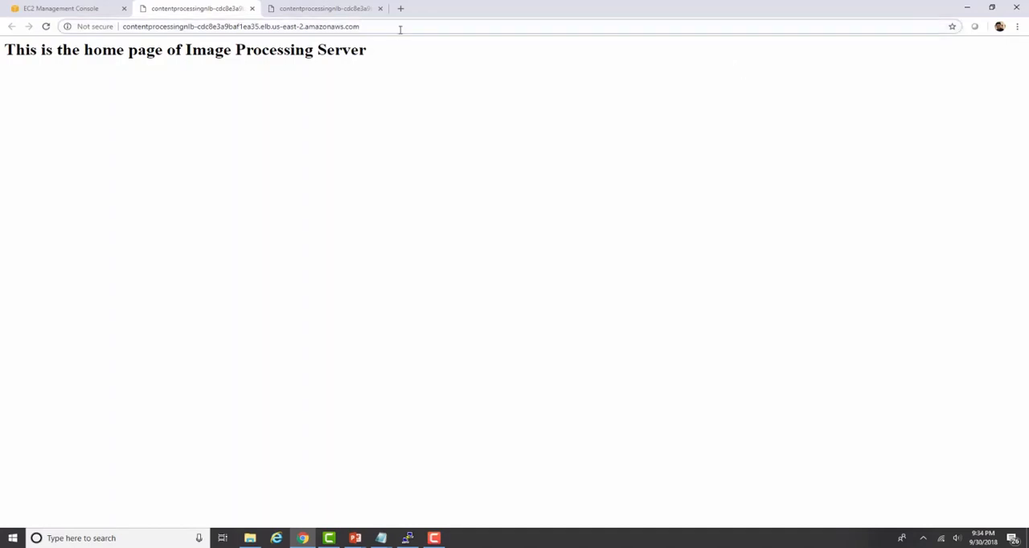
type(":80")
key("Return")
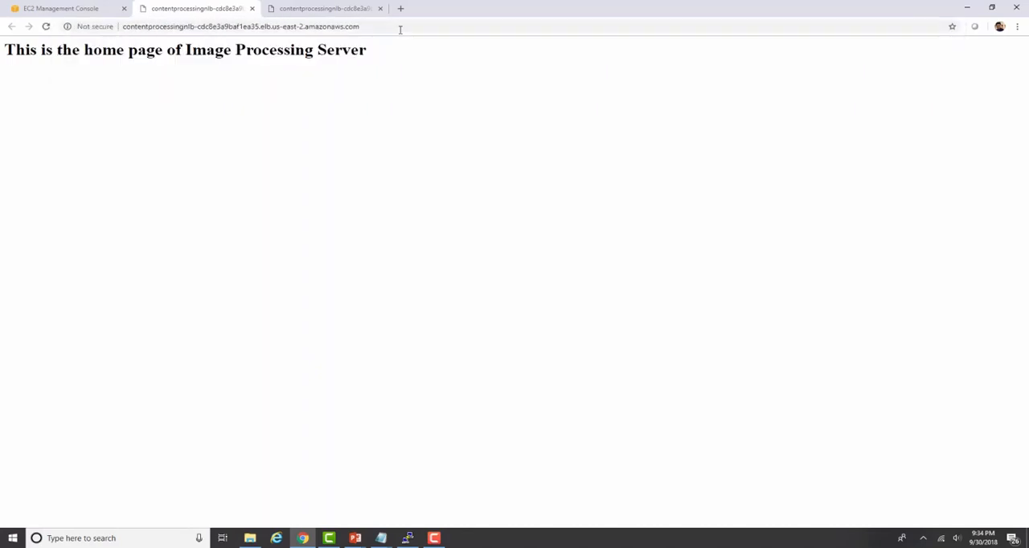
Step: Load the images.html page from the ContentProcessingNLB address with port 80 specified explicitly
left_click(407, 26)
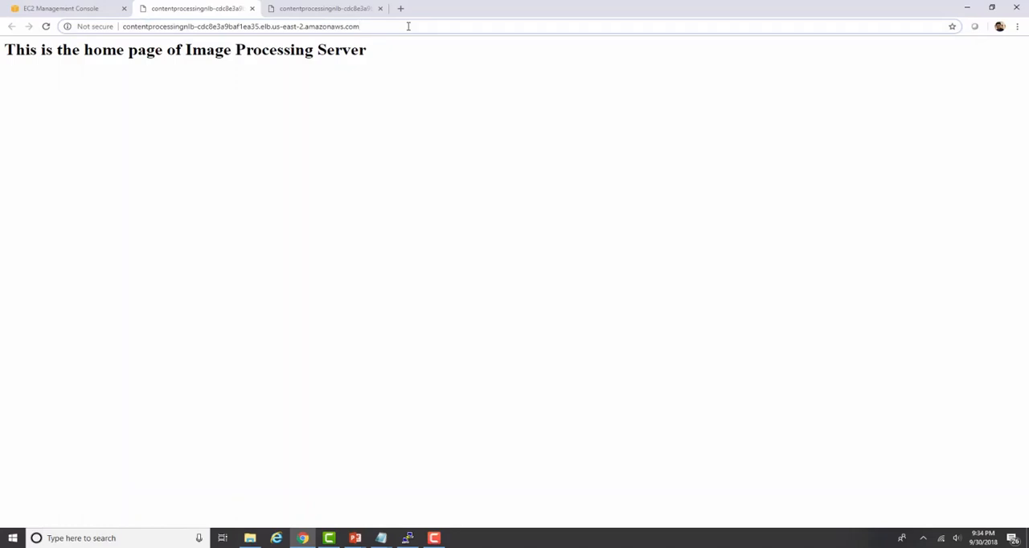
type(":")
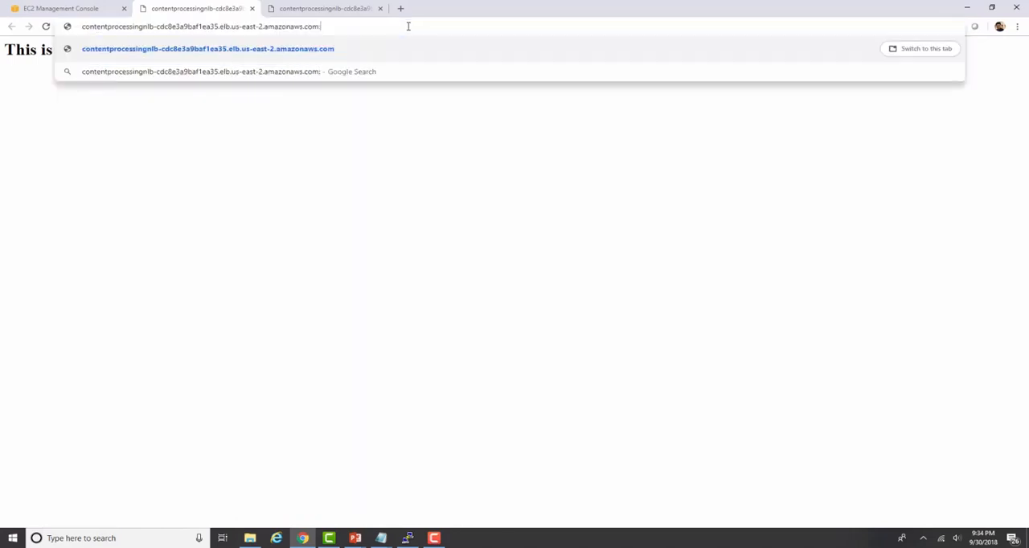
type("80\\im")
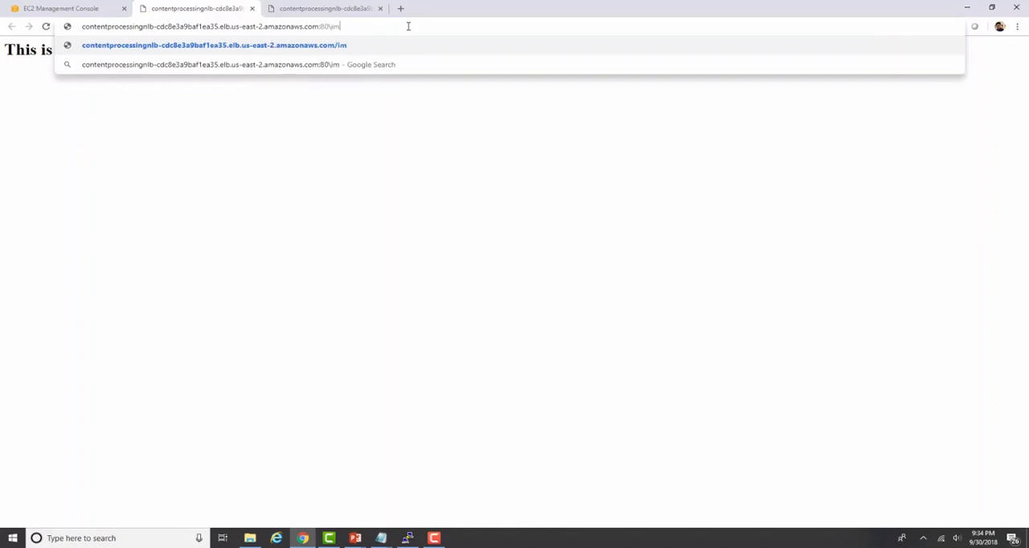
type("ages.html")
key("Return")
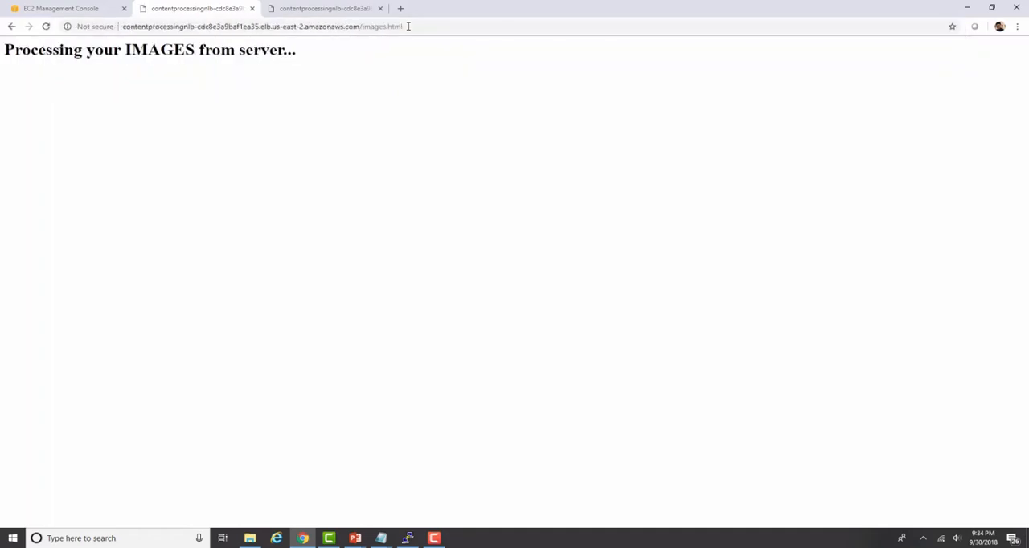
Step: Replace the images.html path in the load balancer address with port 8080 and load the home page served there
left_click(419, 25)
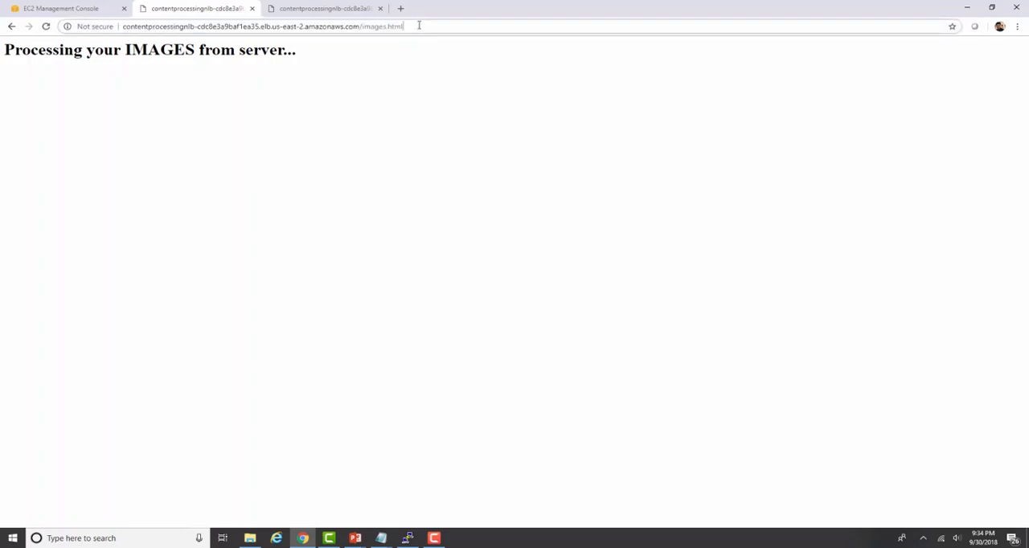
key("BackSpace")
key("BackSpace")
key("BackSpace")
key("BackSpace")
key("BackSpace")
key("BackSpace")
key("BackSpace")
key("BackSpace")
key("BackSpace")
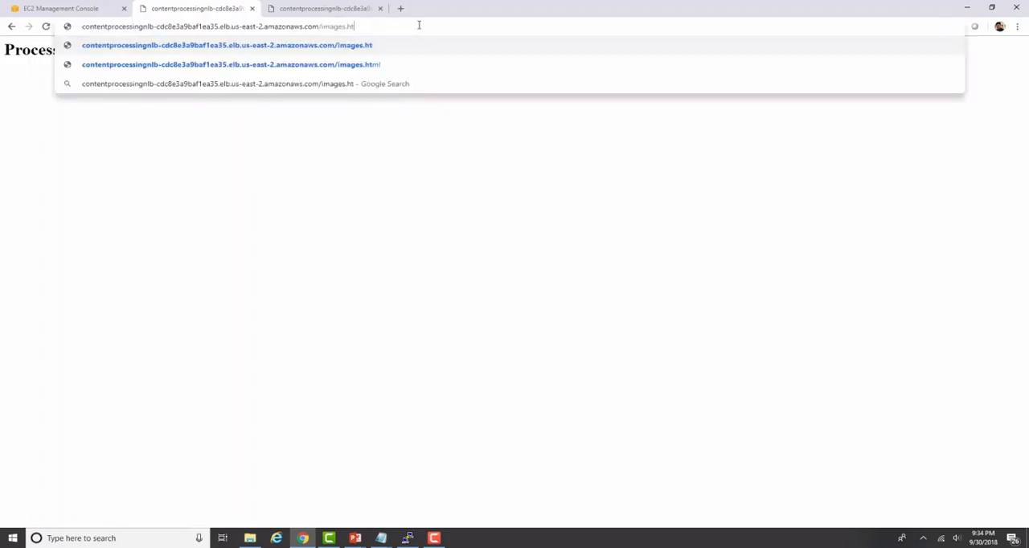
key("BackSpace")
key("BackSpace")
key("BackSpace")
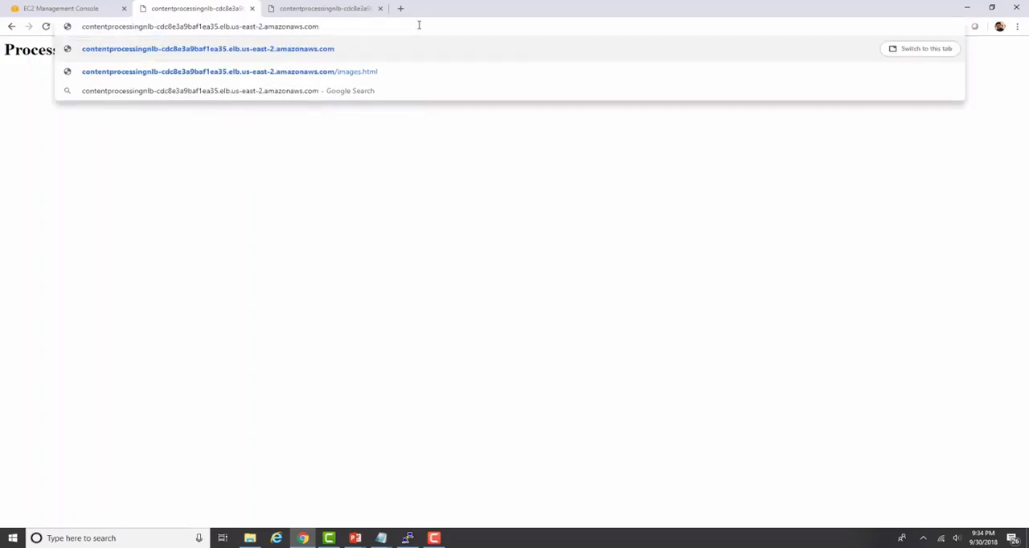
type(":8080")
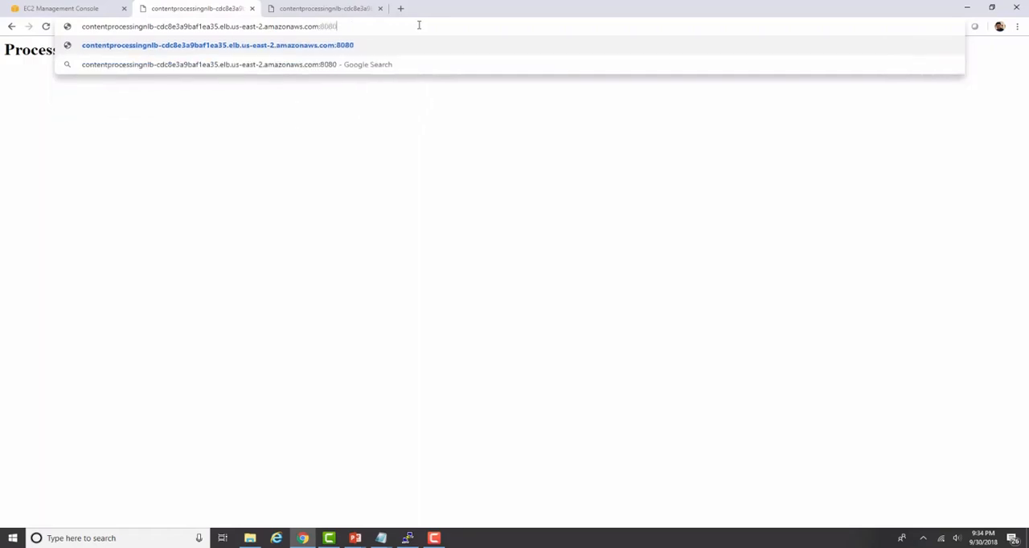
key("Return")
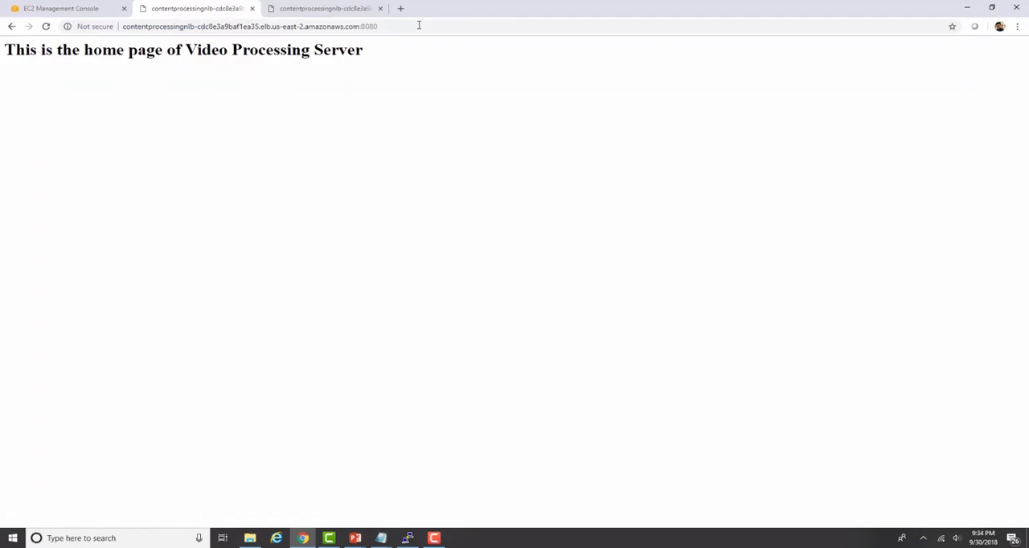
Step: Load the videos.html page from the ContentProcessingNLB address on port 8080
left_click(426, 25)
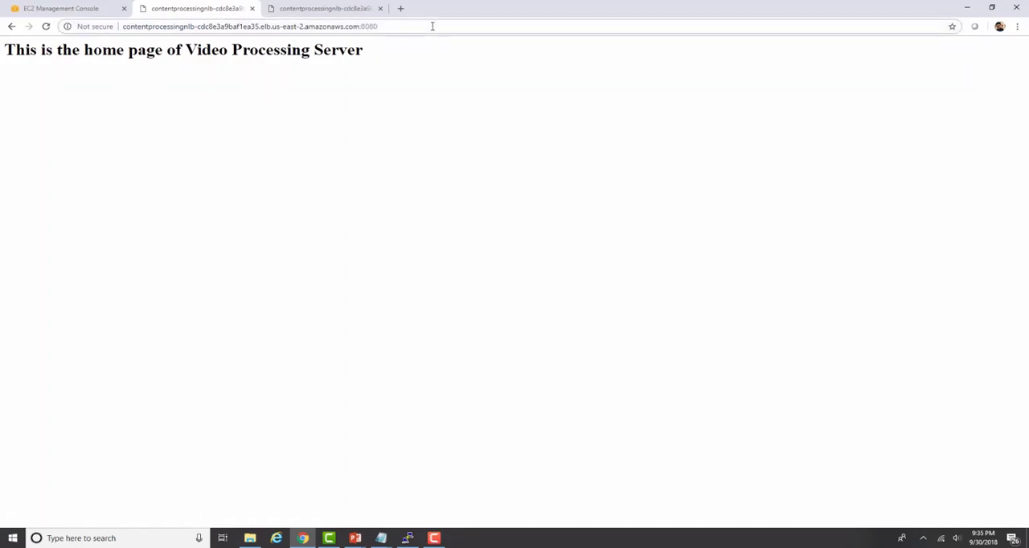
type("\\vide")
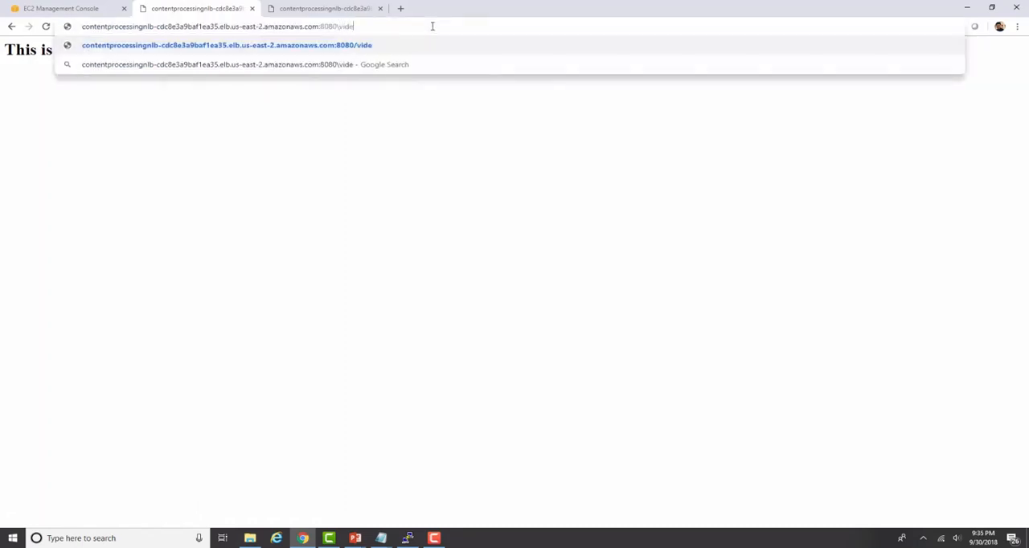
type("os.html")
key("Return")
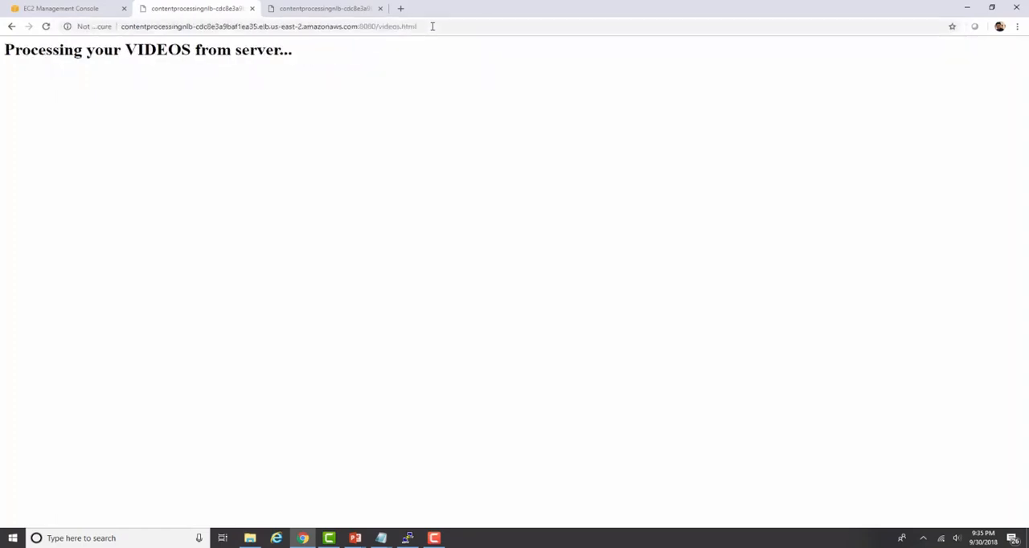